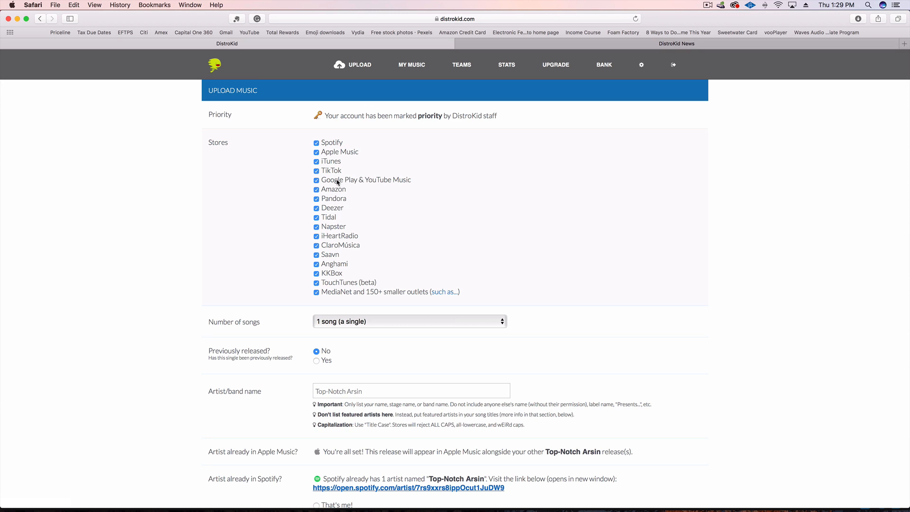
Check the mandatory YouTube Music confirmation at the form's end and exclude Google Play & YouTube Music from the stores
click(317, 181)
scroll(226, 214, down, 20)
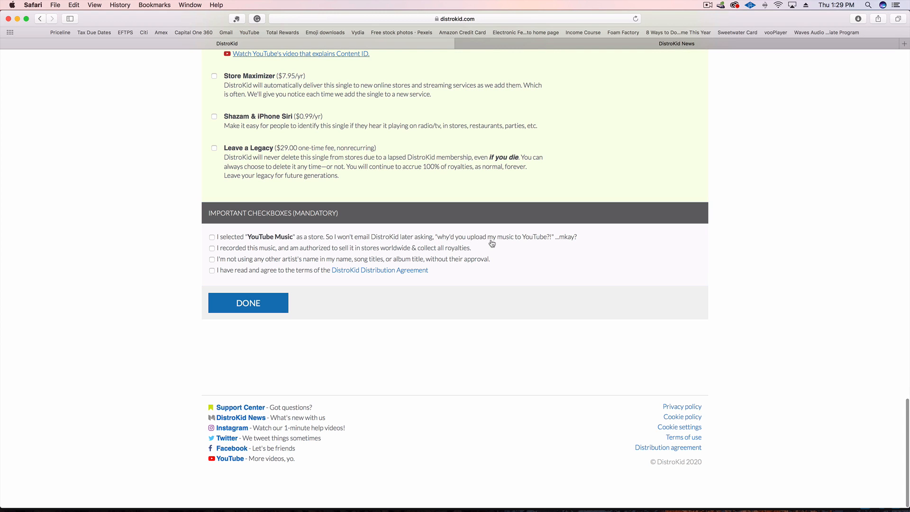
scroll(372, 246, up, 20)
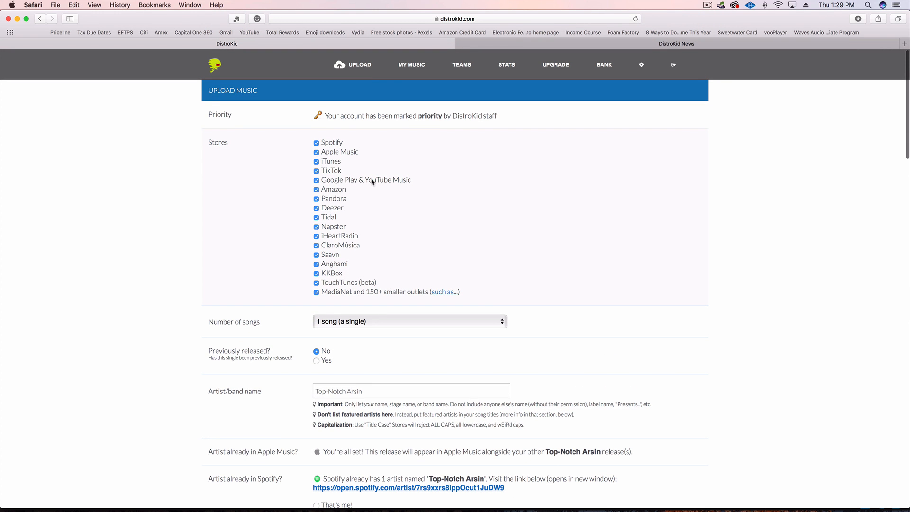
click(317, 181)
Choose 1 song (a single) as the number of songs for the release
scroll(289, 186, down, 2)
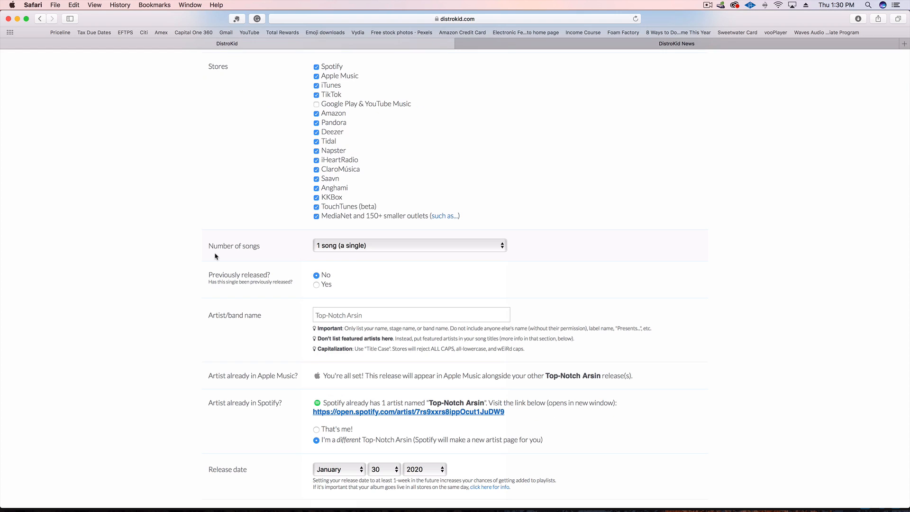
click(344, 248)
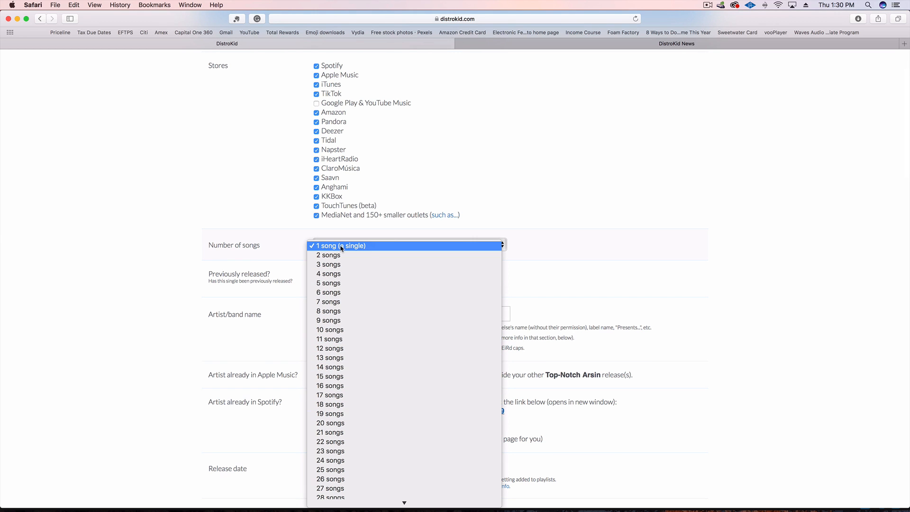
click(365, 247)
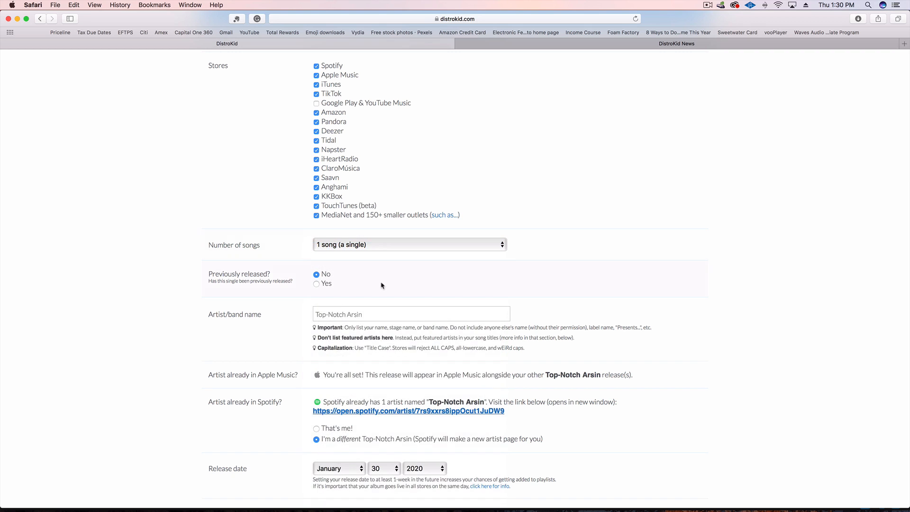
Replace the artist/band name with Raw Technique Studios
scroll(379, 283, down, 2)
scroll(380, 284, down, 1)
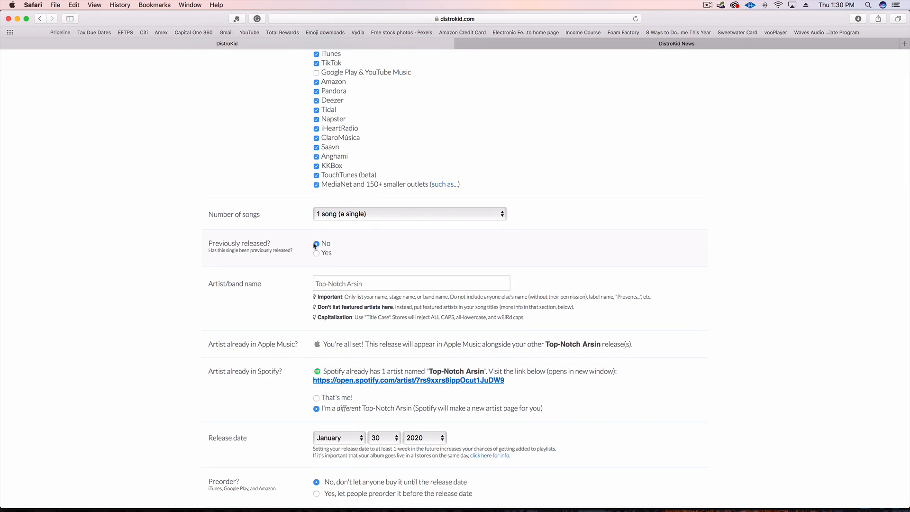
scroll(366, 246, down, 2)
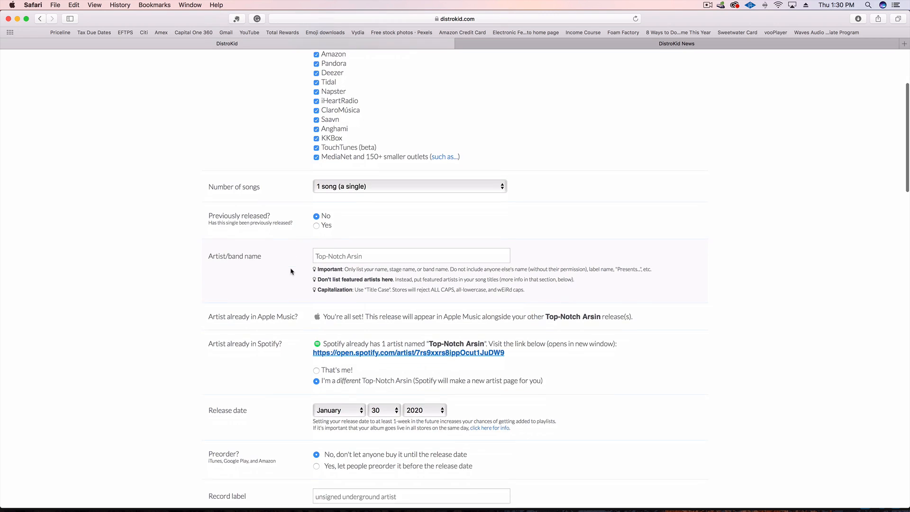
double_click(363, 246)
triple_click(363, 246)
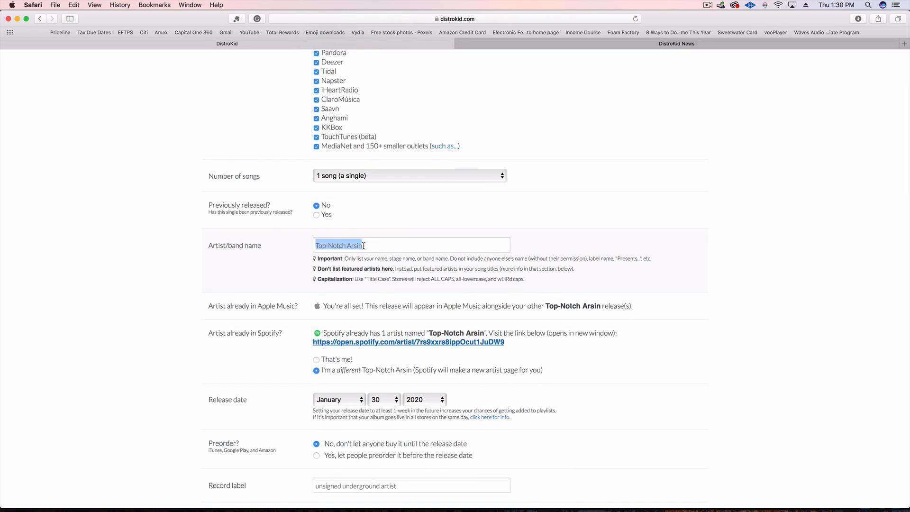
text(Raw Technique Studios)
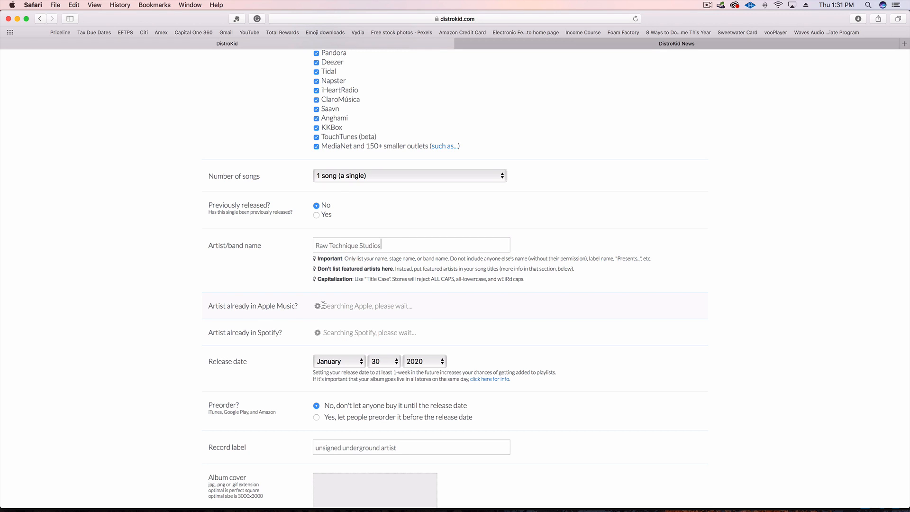
View the linked Spotify page of the existing artist and return to the upload form
scroll(312, 306, down, 1)
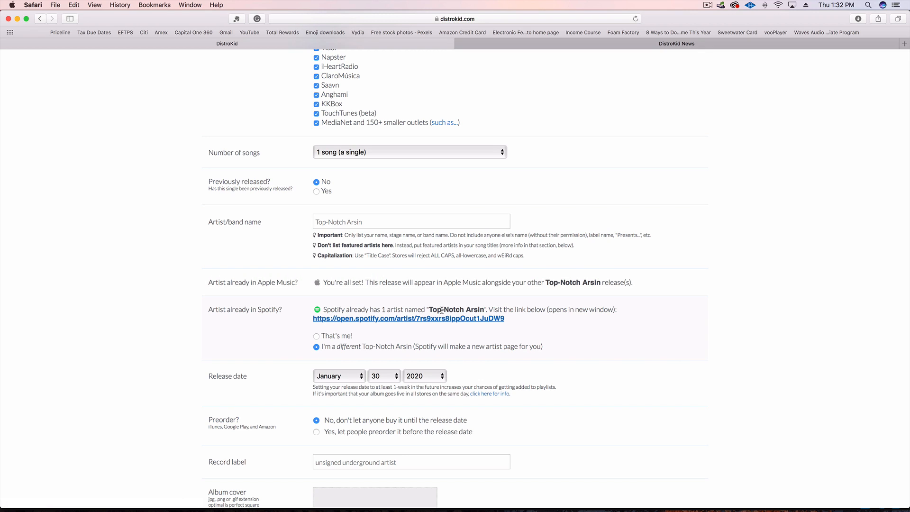
click(376, 320)
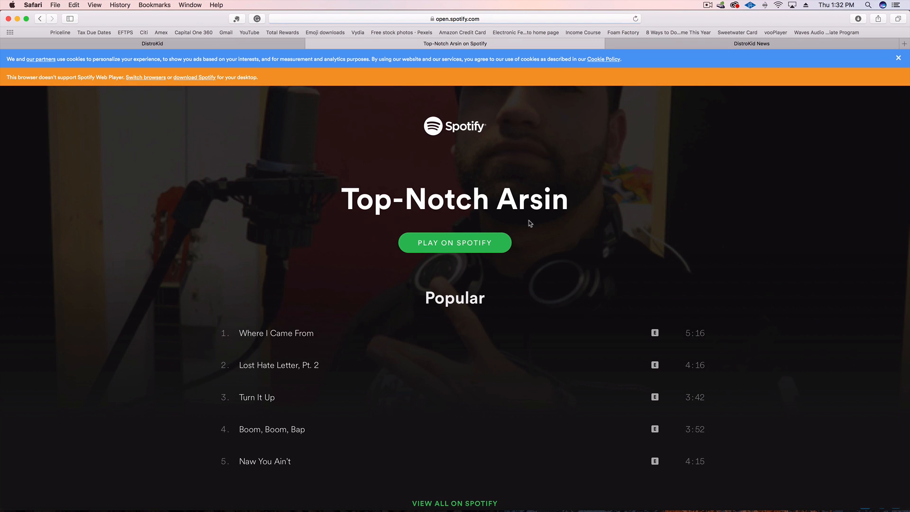
click(311, 43)
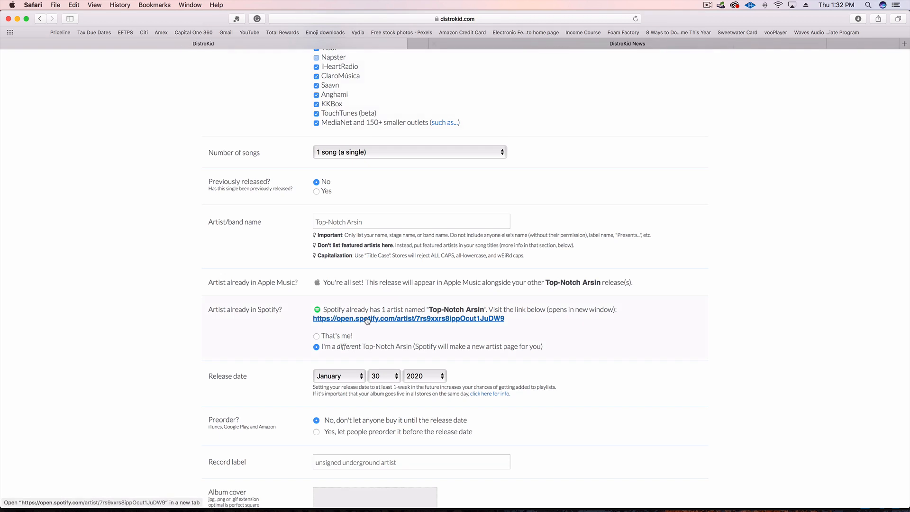
Clear the existing artist/band name and enter Raw Technique Studios as the releasing artist
click(318, 338)
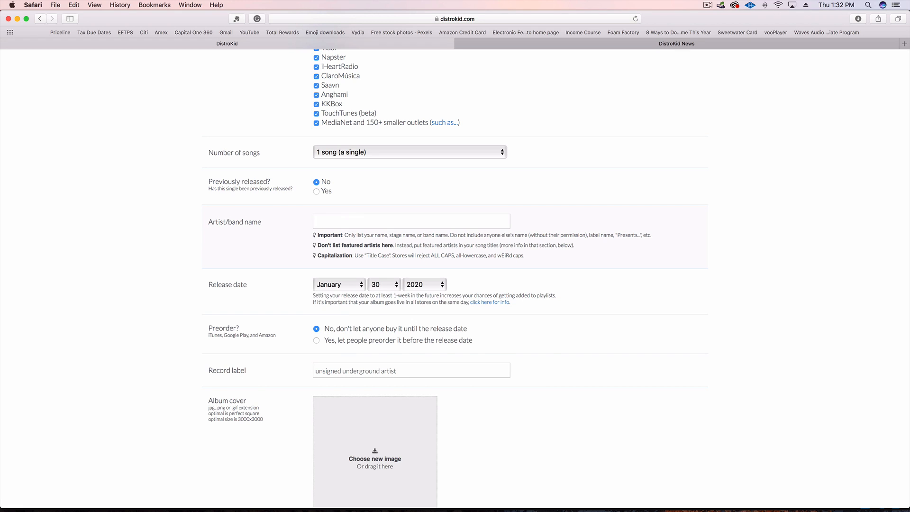
text(Raw Techno)
text(q)
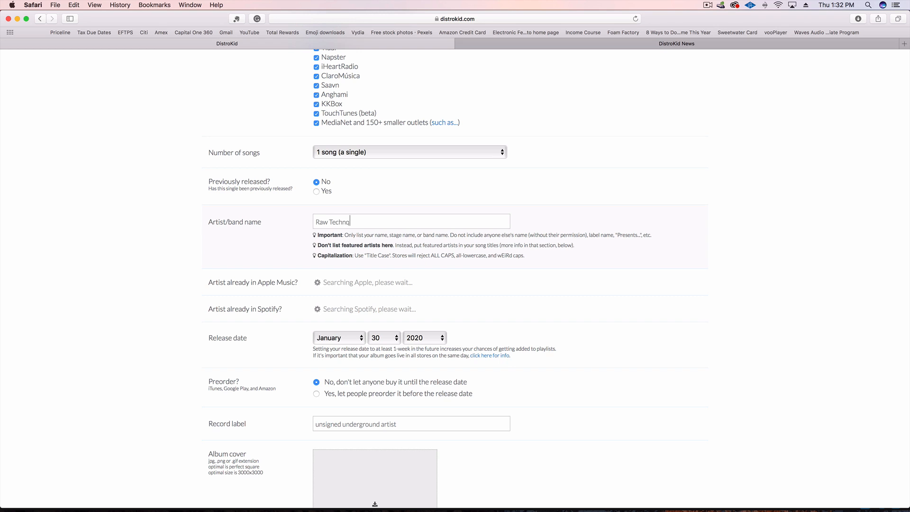
text(ue Studios)
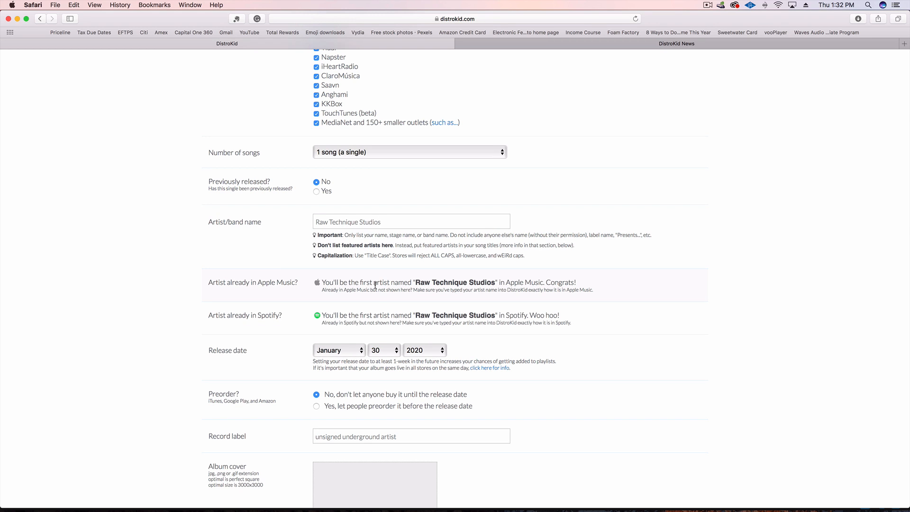
Schedule the release for February 17, 2020 at 12:00 AM New York time, simultaneously in all countries regardless of time zone
scroll(271, 321, down, 2)
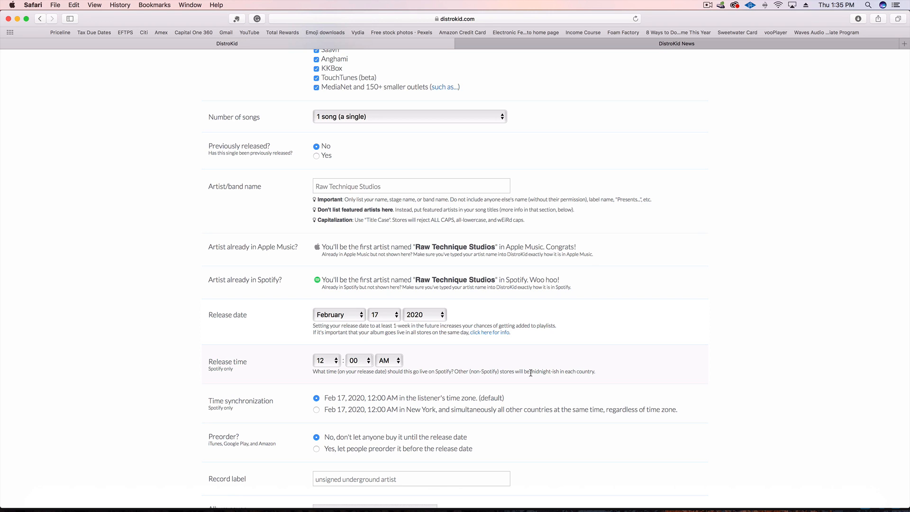
click(336, 362)
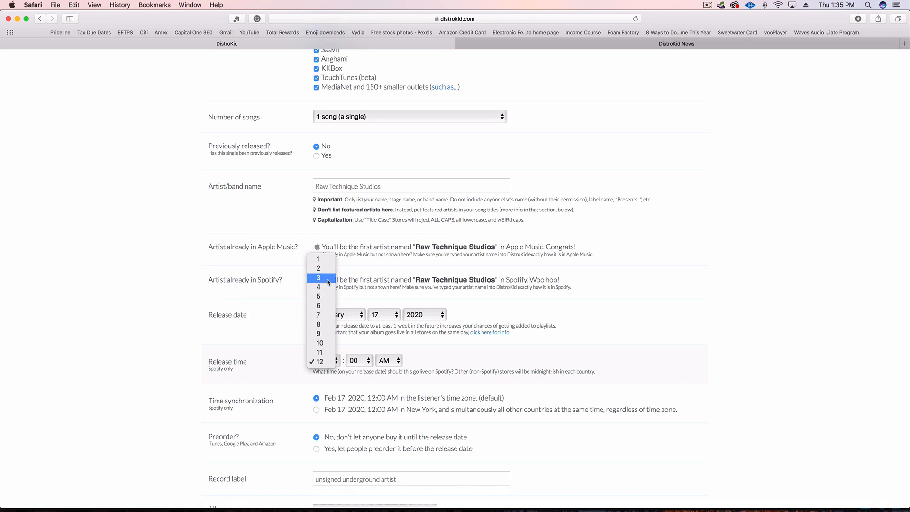
click(429, 365)
scroll(295, 345, down, 3)
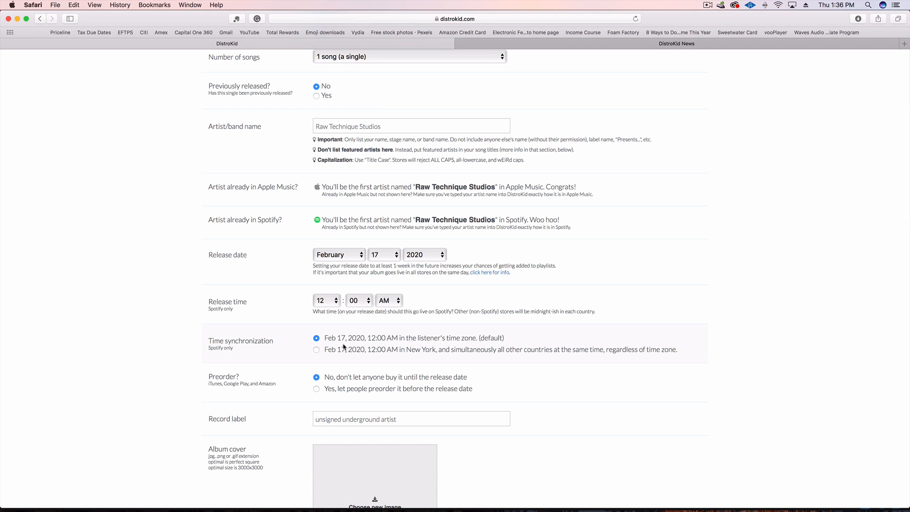
click(316, 351)
Try allowing preorders before the release date, and switch back to no preorders
scroll(372, 340, down, 1)
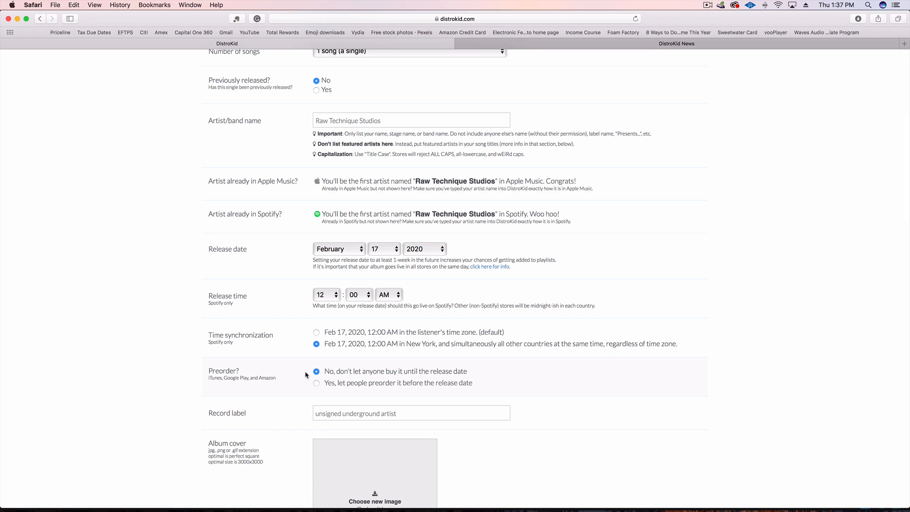
click(317, 384)
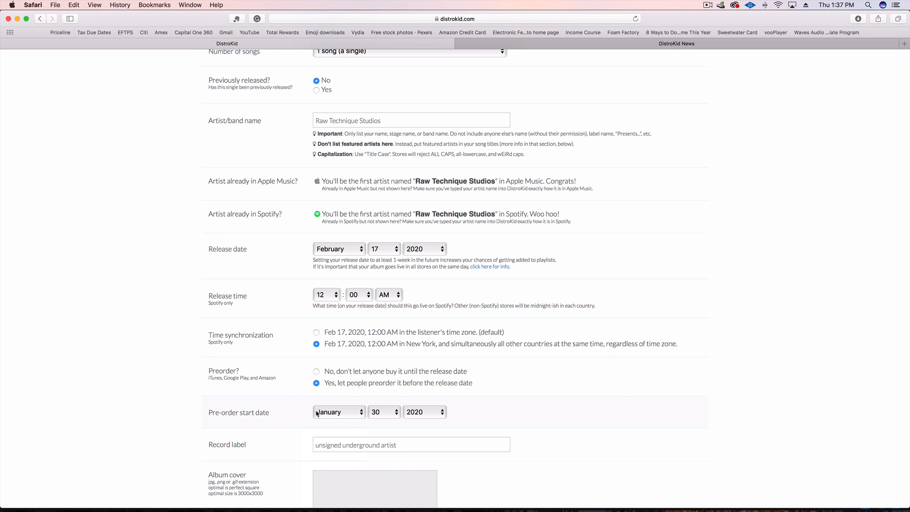
click(317, 372)
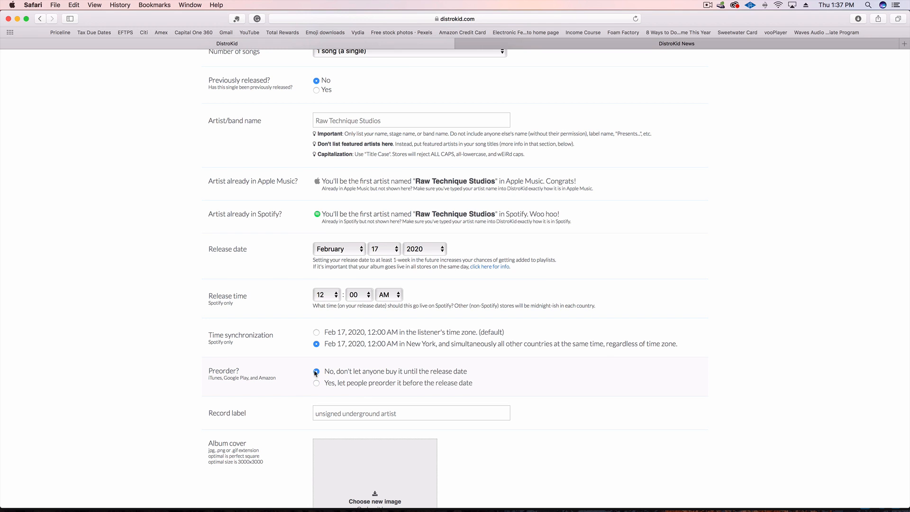
Replace the record label with Raw Technique Studios
triple_click(341, 414)
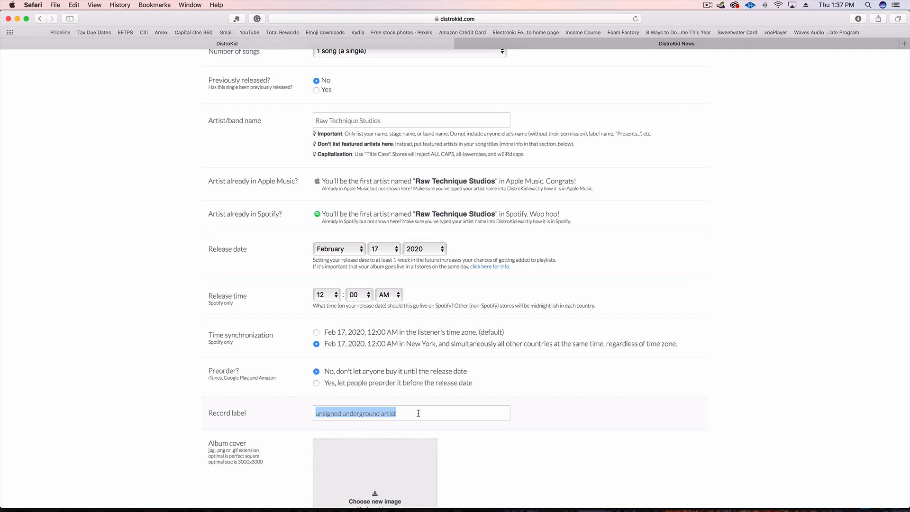
text(R)
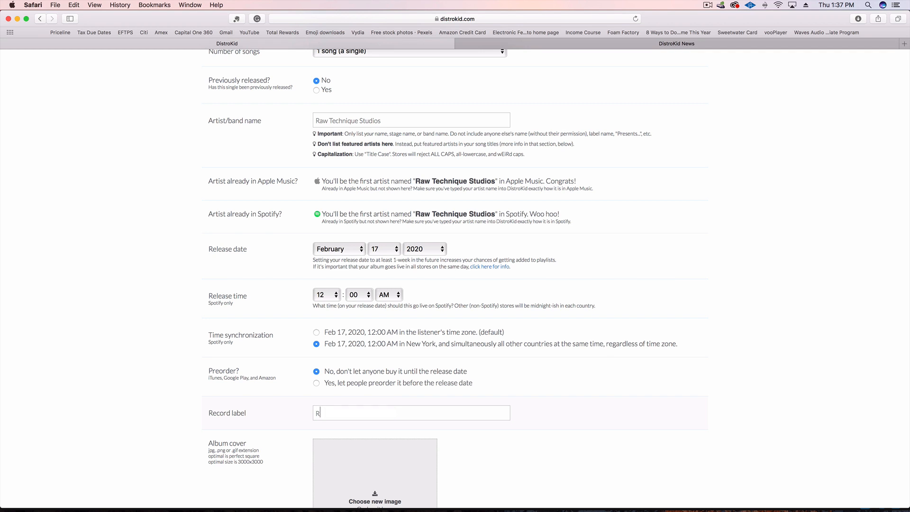
text(aw Technique Studios)
Check the album cover's format and 3000x3000 size guidance, and add the yellow Gotta Go artwork as the cover
scroll(304, 421, down, 1)
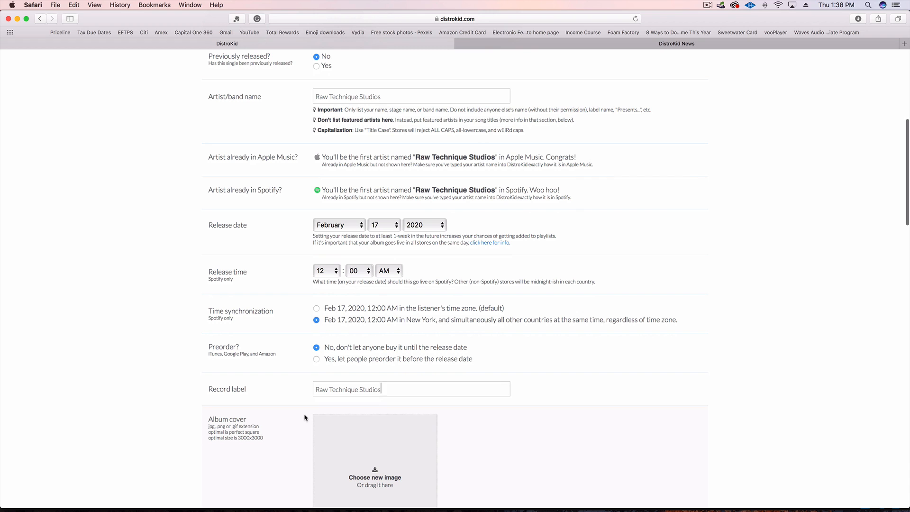
scroll(304, 417, down, 5)
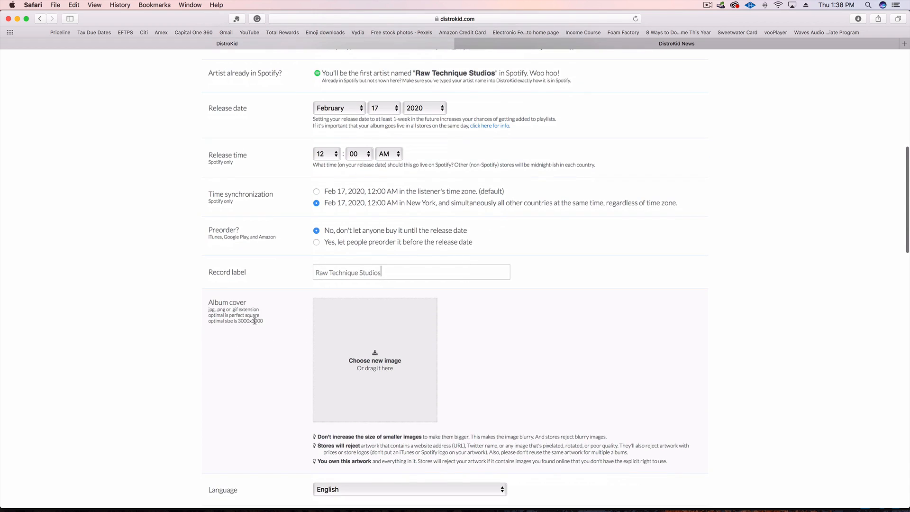
scroll(283, 372, down, 1)
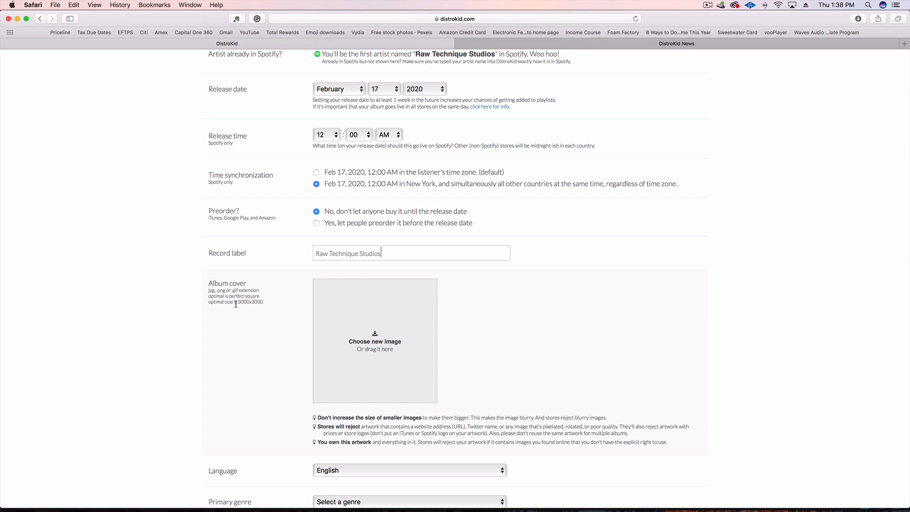
drag(238, 302, 264, 302)
click(217, 291)
scroll(292, 339, down, 1)
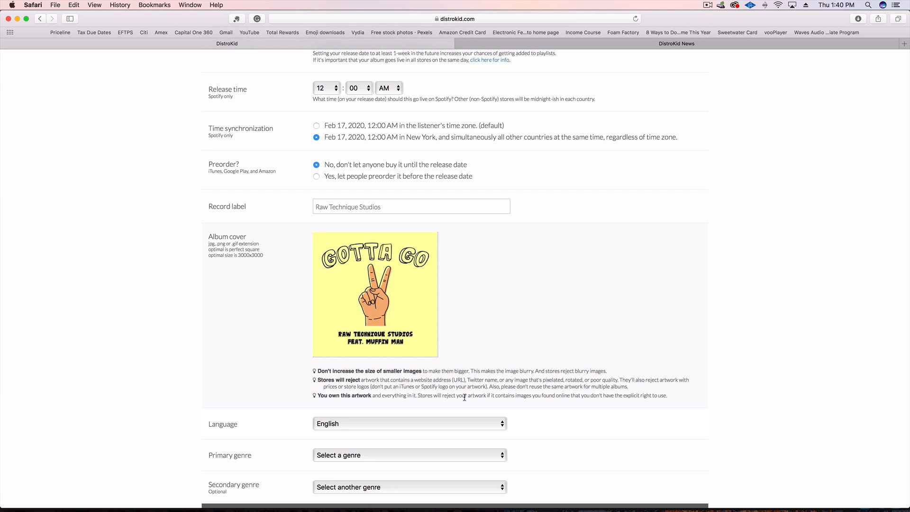
Set the primary genre to Hip Hop/Rap and the secondary genre to Alternative
scroll(465, 398, down, 3)
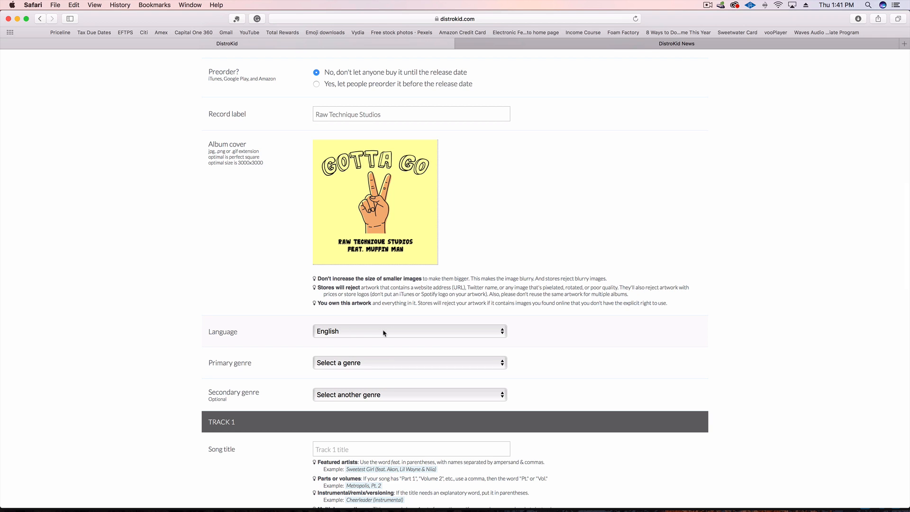
scroll(384, 335, down, 2)
click(370, 308)
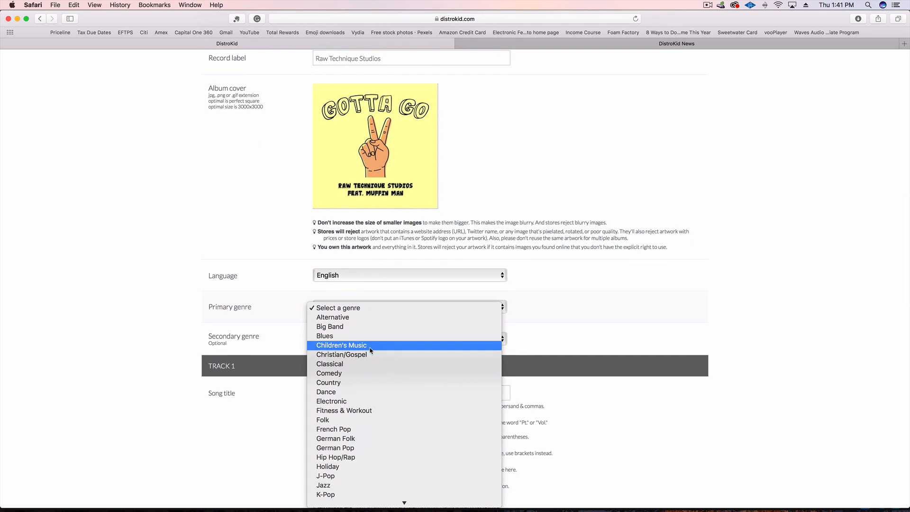
click(363, 458)
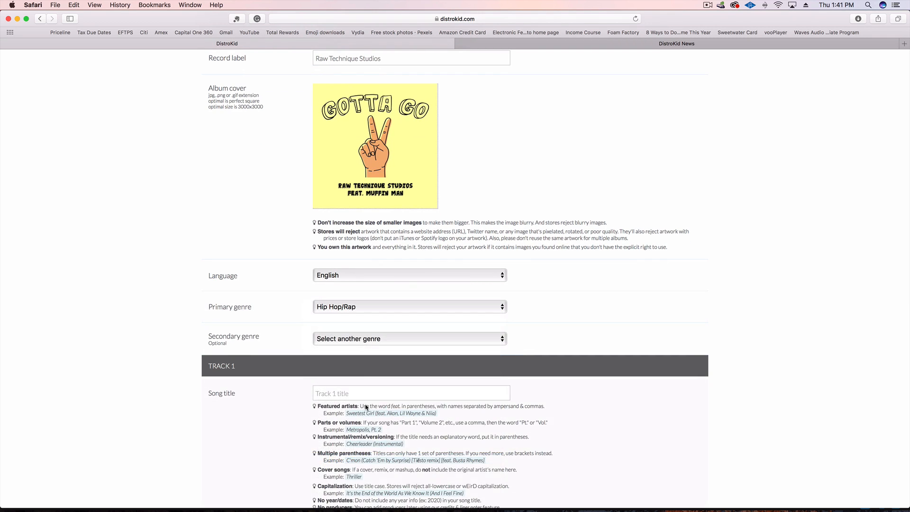
click(366, 341)
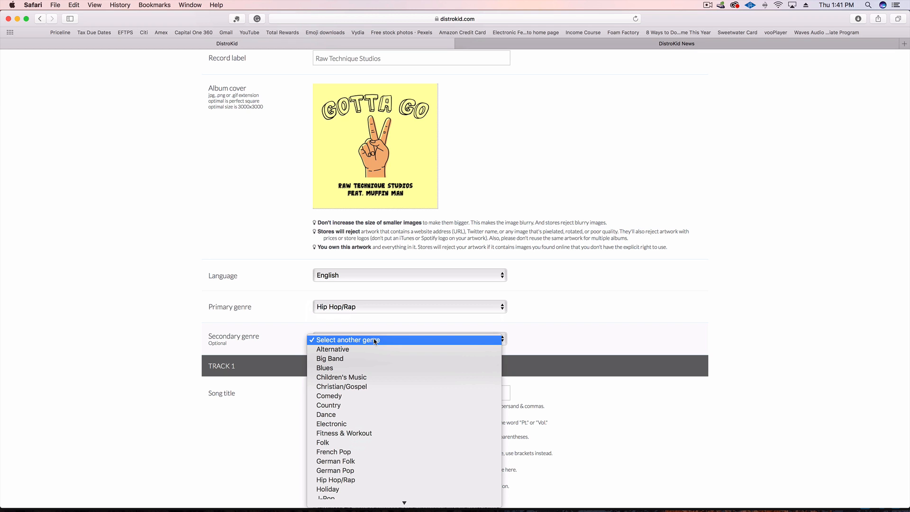
click(387, 351)
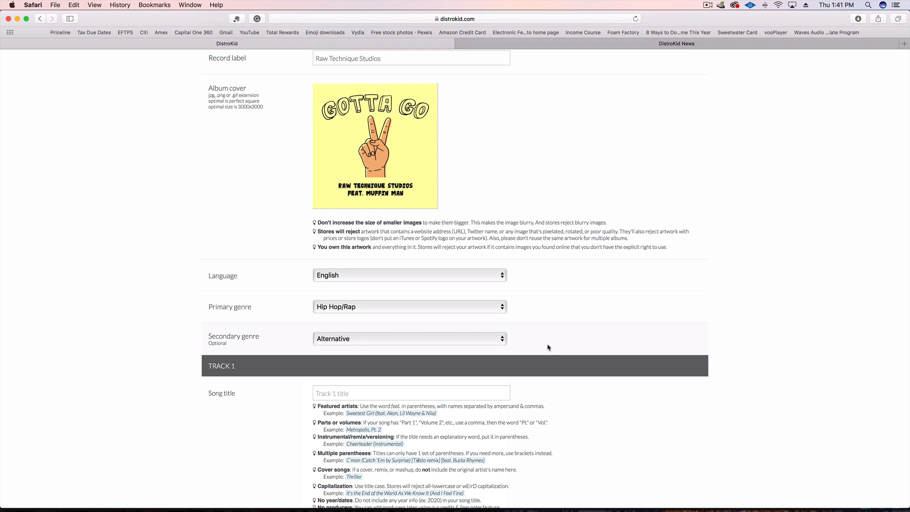
Enter Gotta Go (Feat. Muffin Man) as the song title of track 1
scroll(569, 340, down, 1)
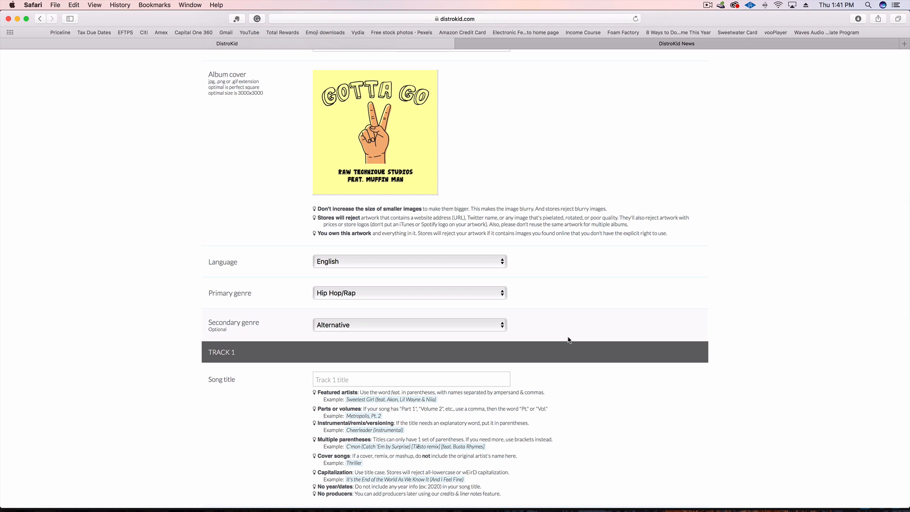
scroll(568, 339, down, 2)
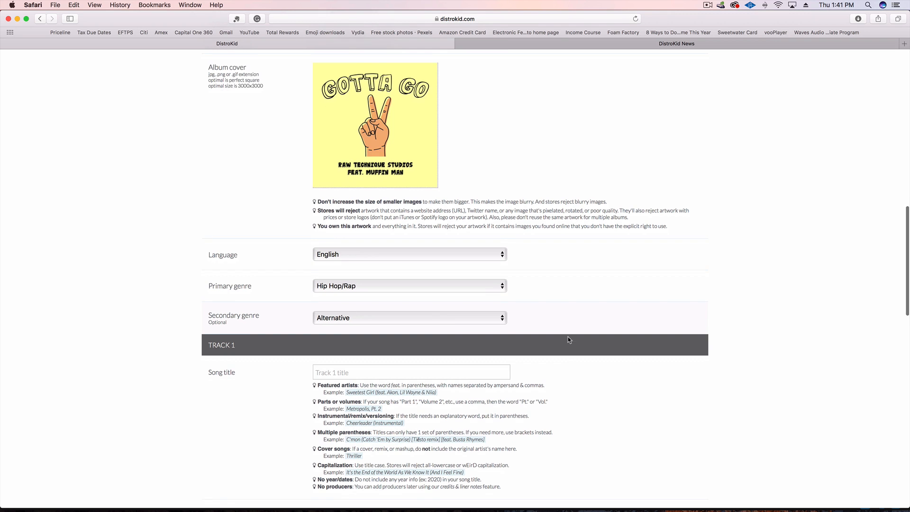
scroll(576, 343, down, 1)
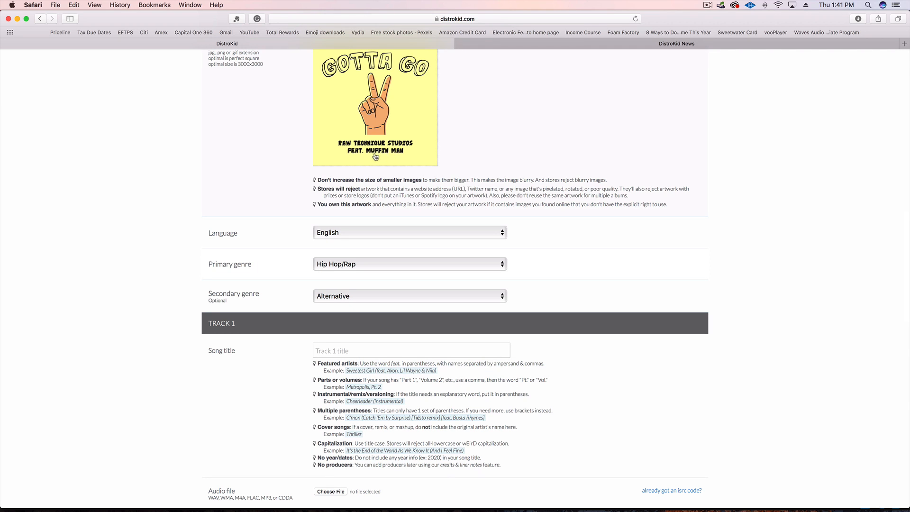
scroll(545, 339, down, 3)
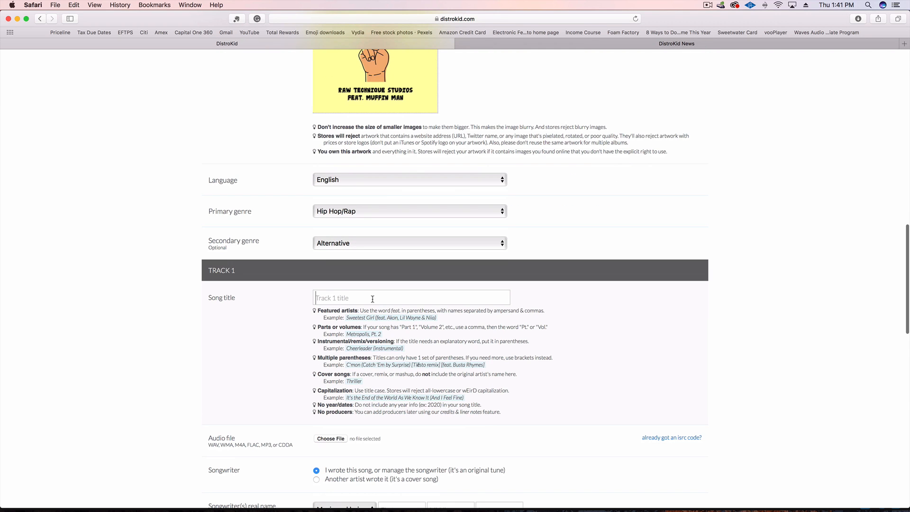
click(373, 299)
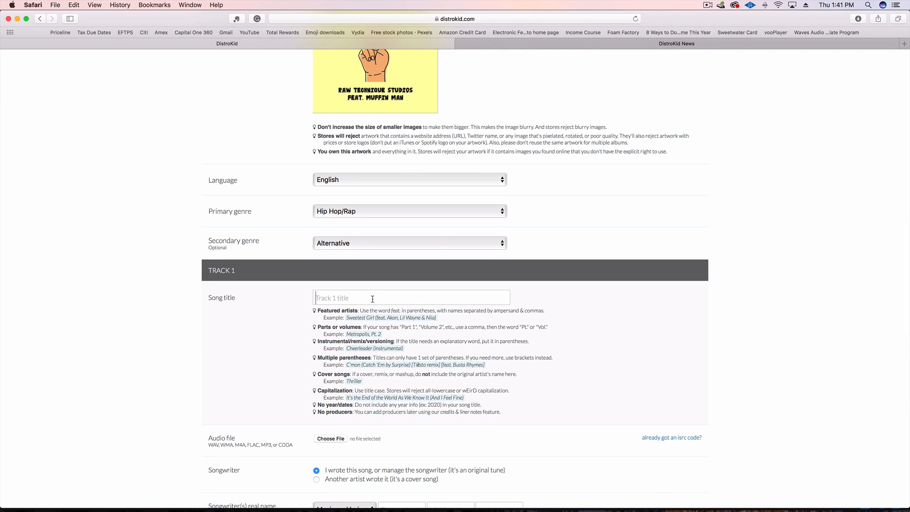
text(Gotta Go (Feat. Muffin Man))
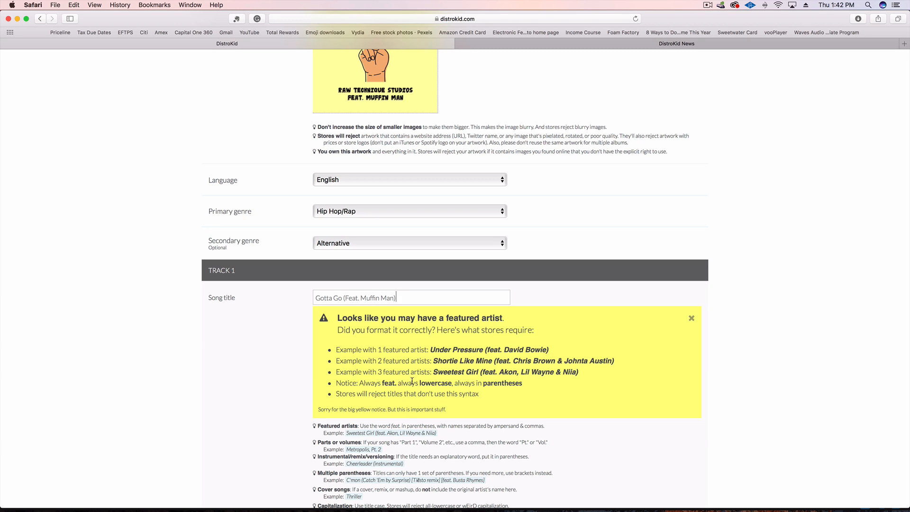
Change the capital F of the featured-artist tag in the song title to lowercase, giving Gotta Go (feat. Muffin Man)
click(348, 298)
key(BackSpace)
text(f)
Attach Gotta Go (Feat. Muffin Man).wav from the My Songs folder as the track's audio file
scroll(337, 364, down, 2)
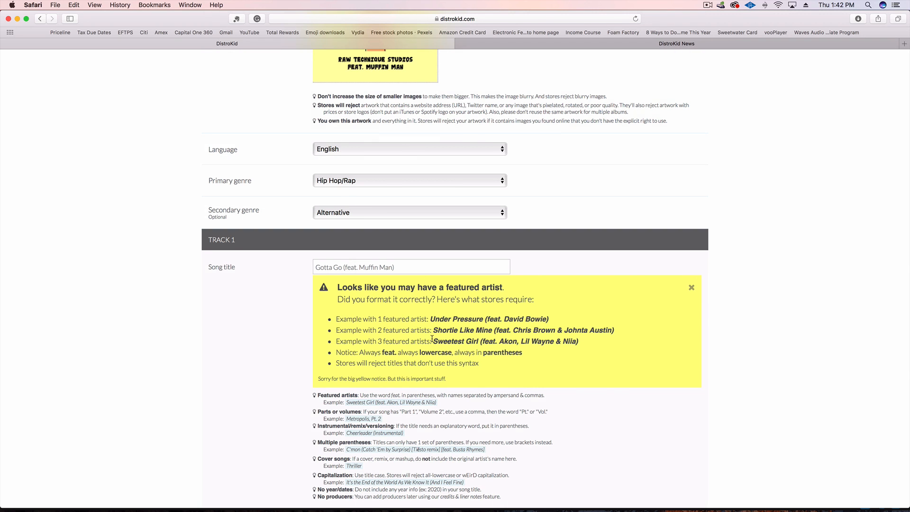
scroll(432, 340, down, 5)
click(332, 320)
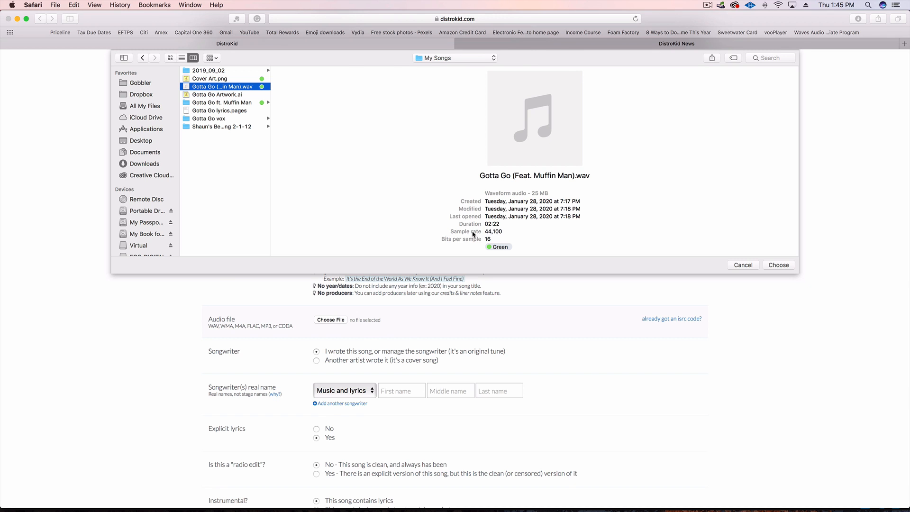
key(Return)
Set the first songwriter's role to Music and enter their real first, middle and last name
scroll(212, 289, down, 3)
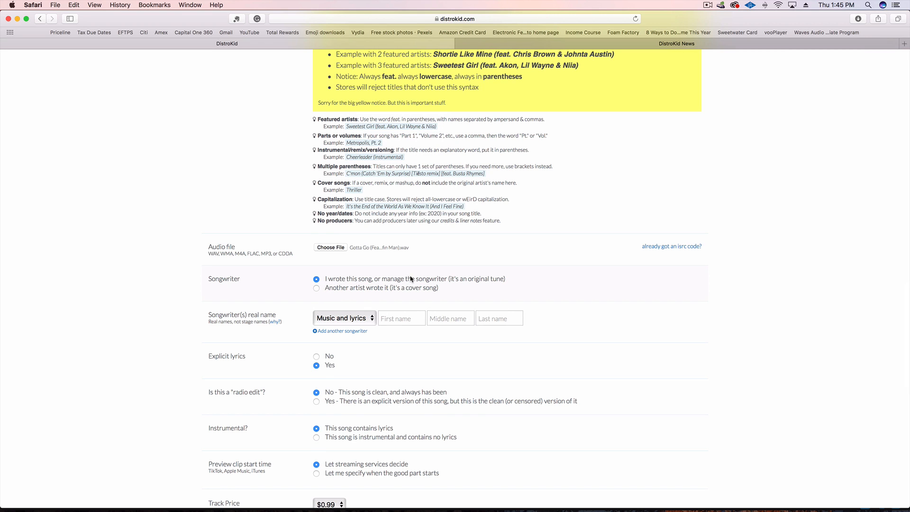
click(356, 287)
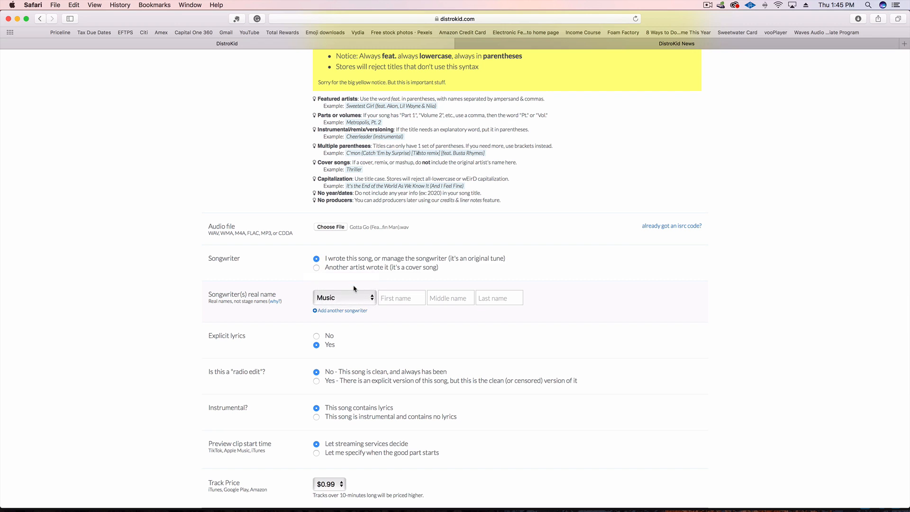
click(395, 297)
text(Shaun)
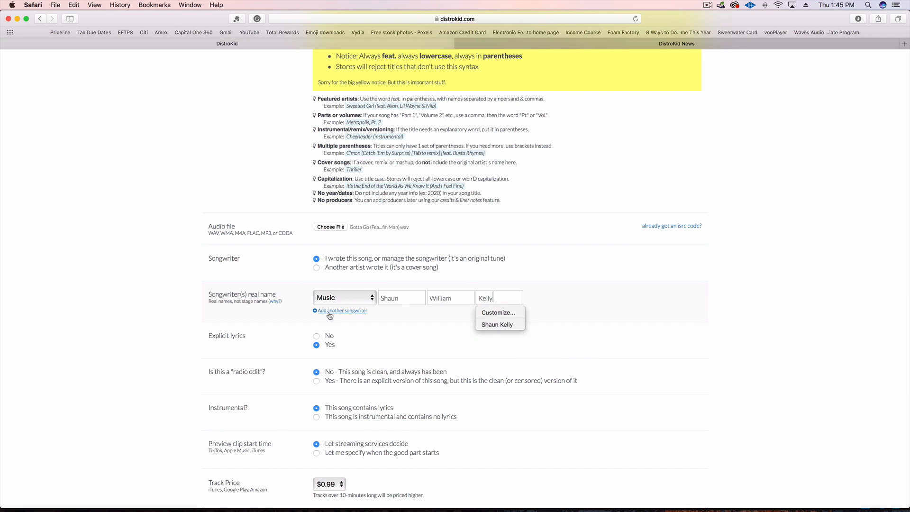
Add a second songwriter with the role Lyrics and enter their real first and last name
click(330, 312)
click(339, 317)
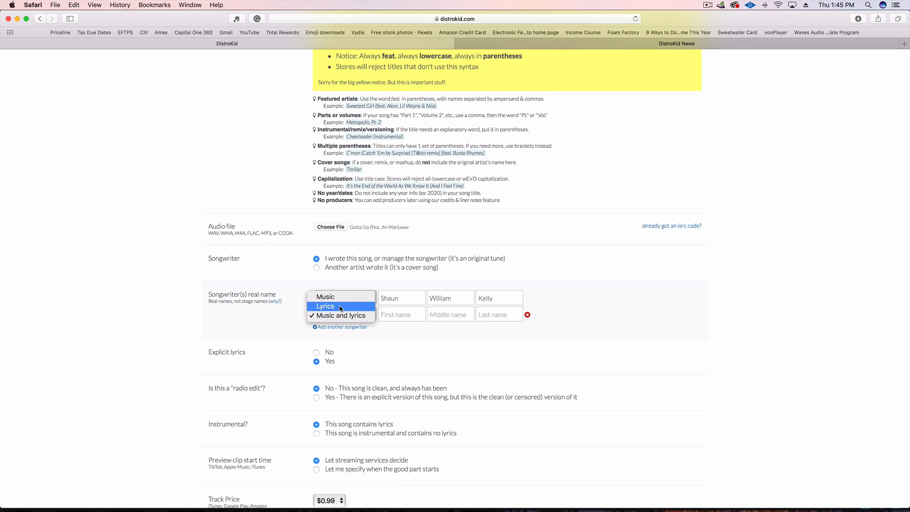
click(327, 306)
key(Tab)
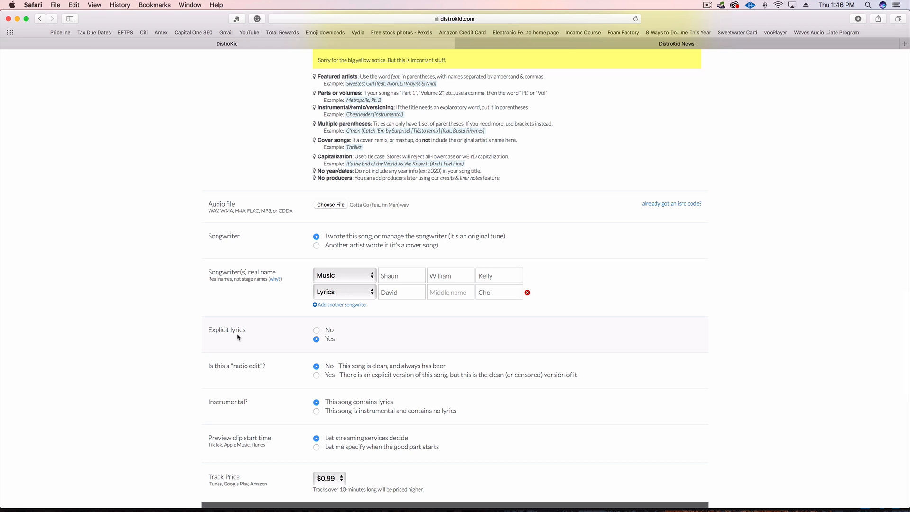
Set explicit lyrics to No, trying Yes once and switching back to No
click(316, 331)
scroll(298, 350, down, 2)
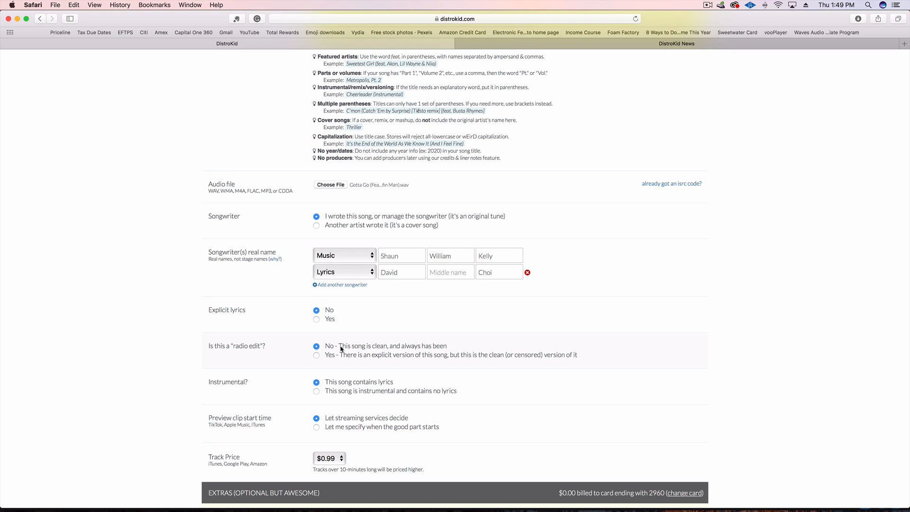
scroll(404, 349, down, 1)
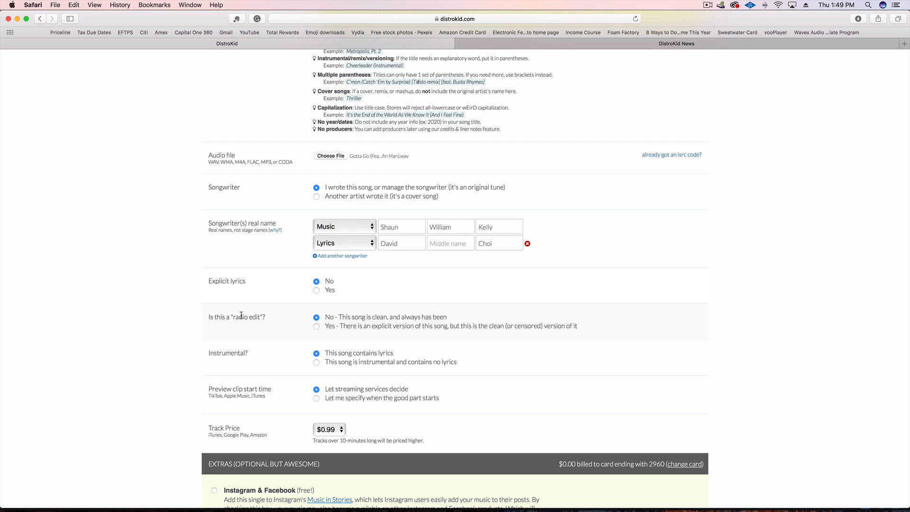
click(317, 291)
click(317, 282)
Specify a custom preview clip start time of 00:08 for the track
scroll(331, 357, down, 2)
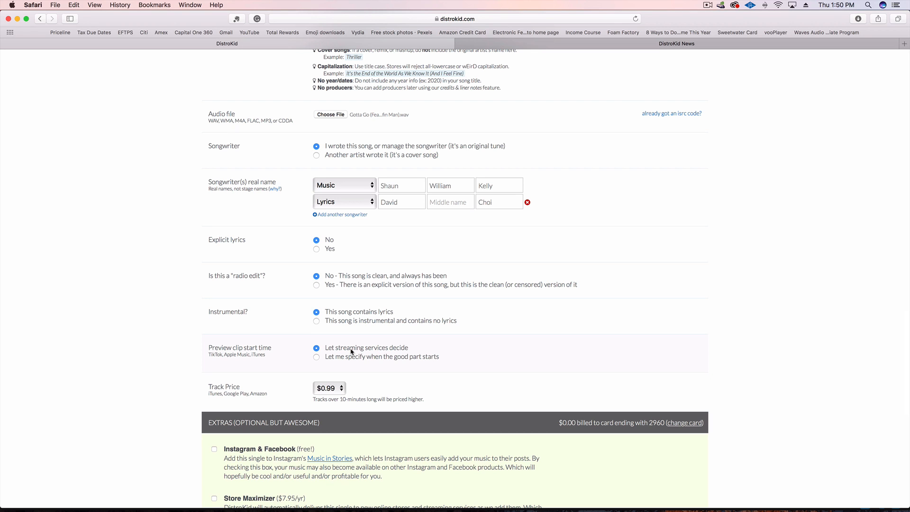
scroll(352, 352, down, 1)
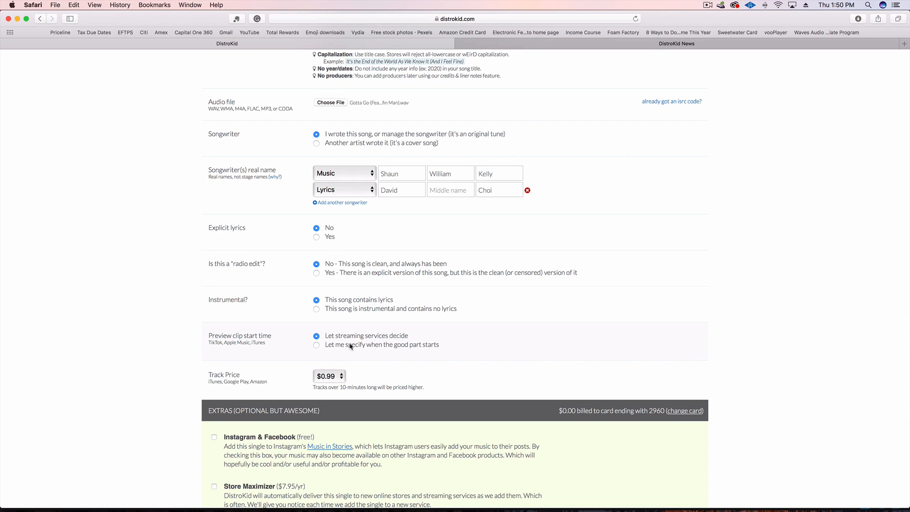
click(350, 346)
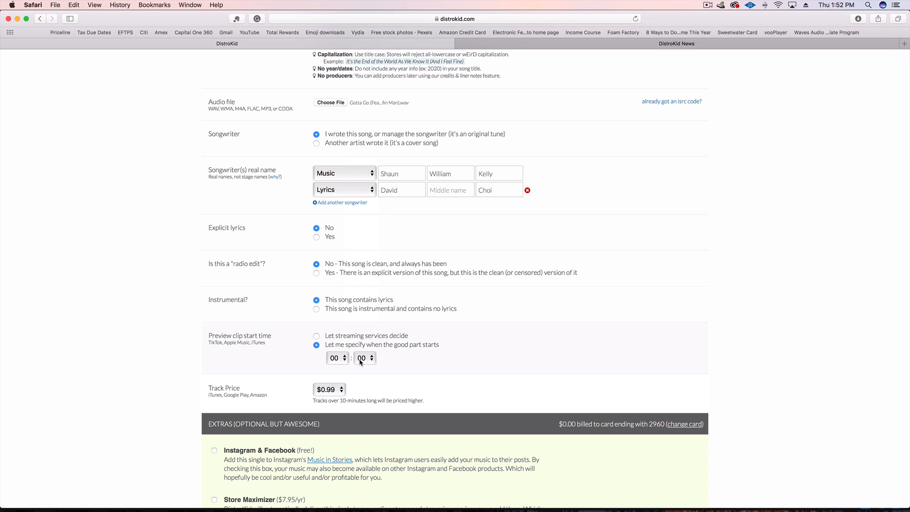
click(367, 359)
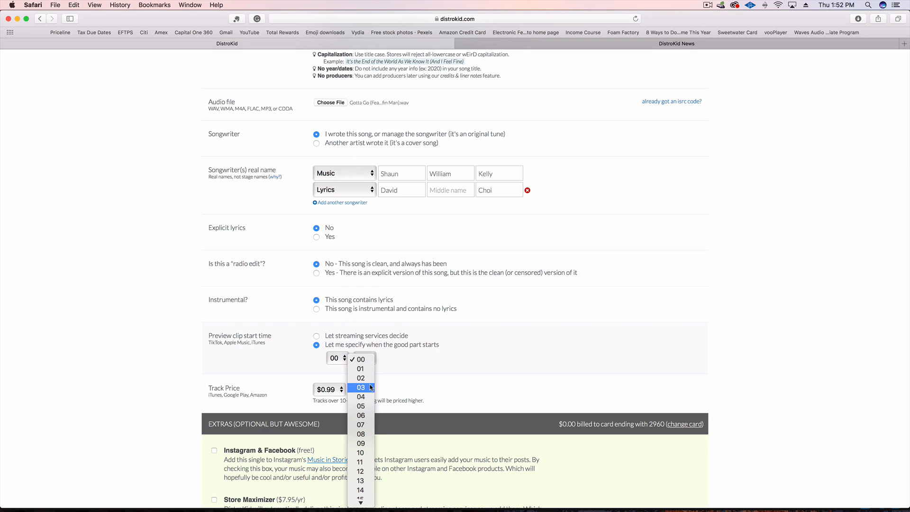
click(371, 434)
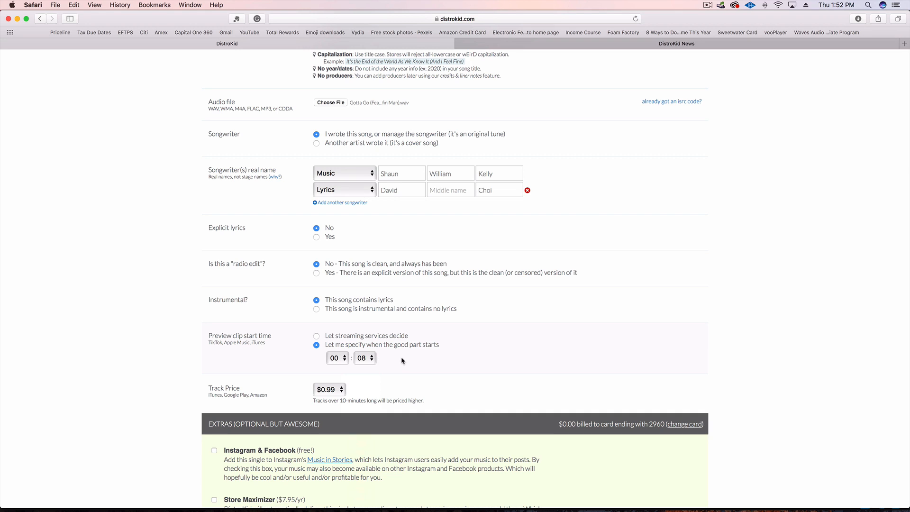
Review the track price choices and select $0.99
scroll(384, 362, down, 2)
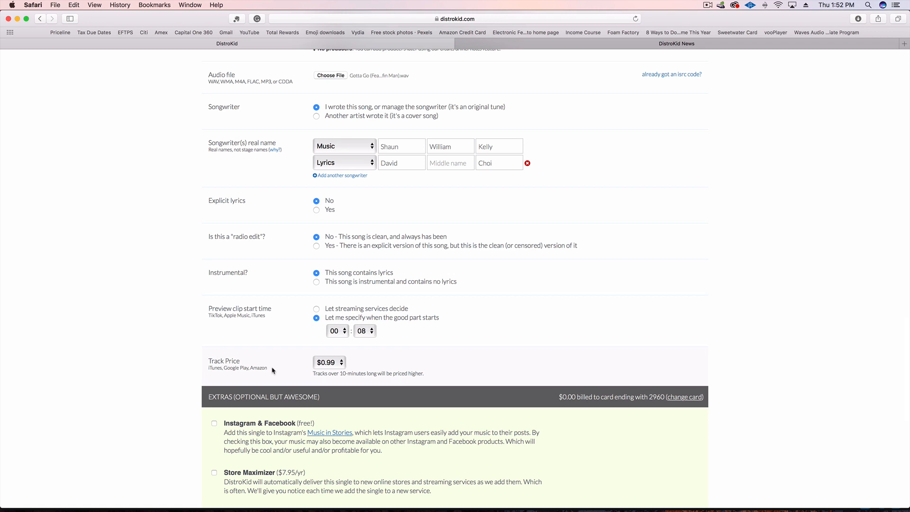
click(342, 363)
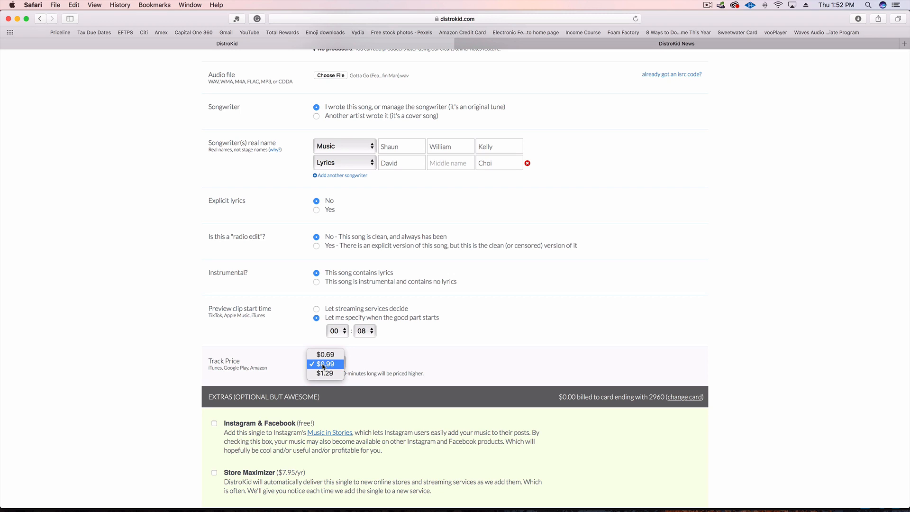
click(324, 365)
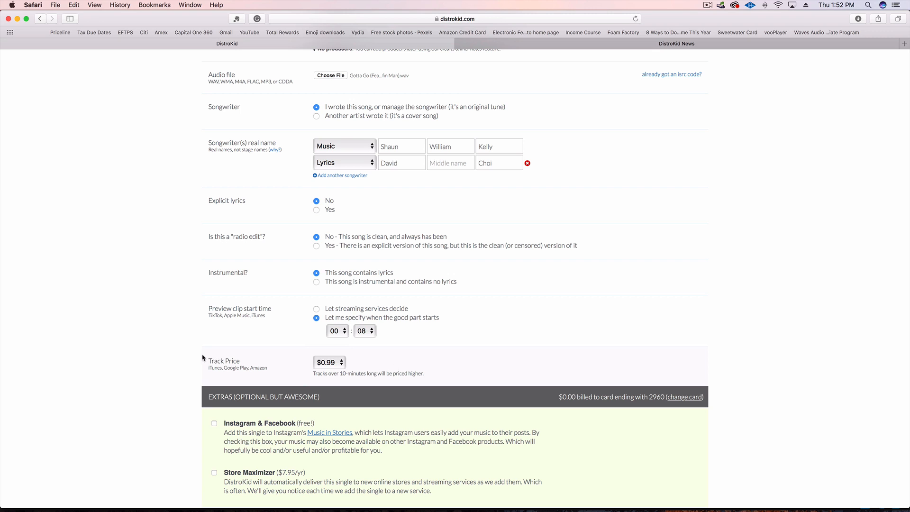
Add the Instagram & Facebook and Shazam & iPhone Siri extras to the single
scroll(238, 288, down, 5)
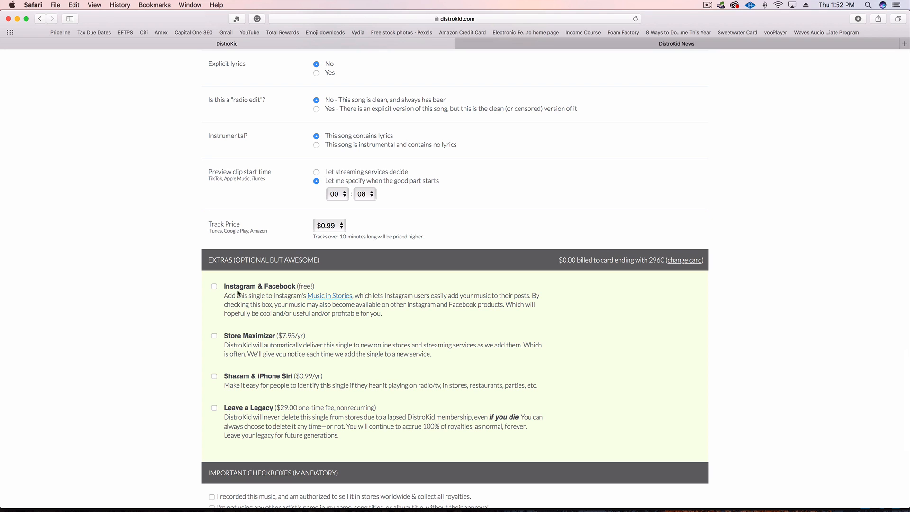
click(214, 286)
click(214, 377)
Accept all three mandatory declarations, including the DistroKid Distribution Agreement, and submit the single
scroll(269, 387, down, 2)
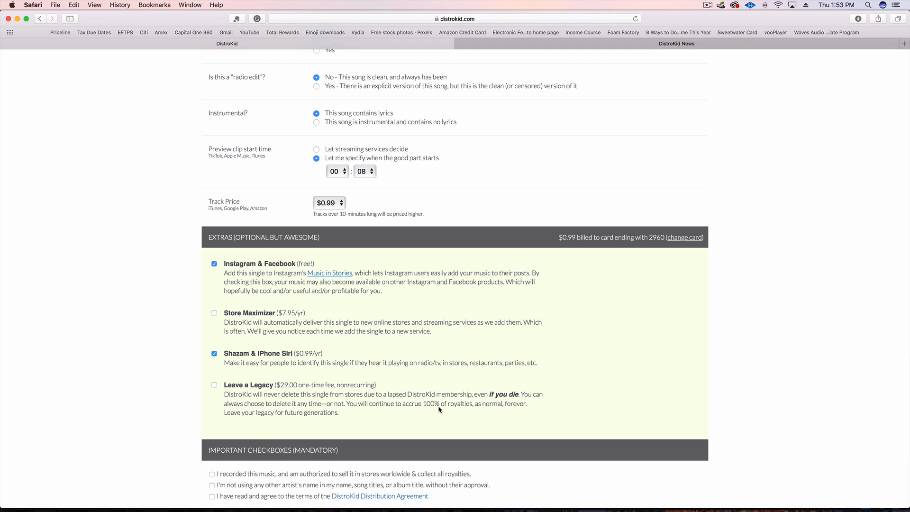
scroll(342, 498, down, 3)
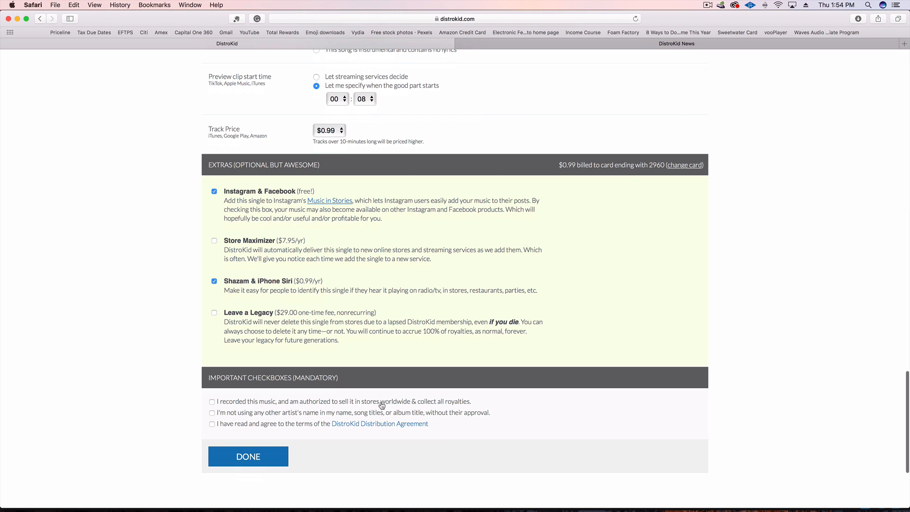
click(212, 402)
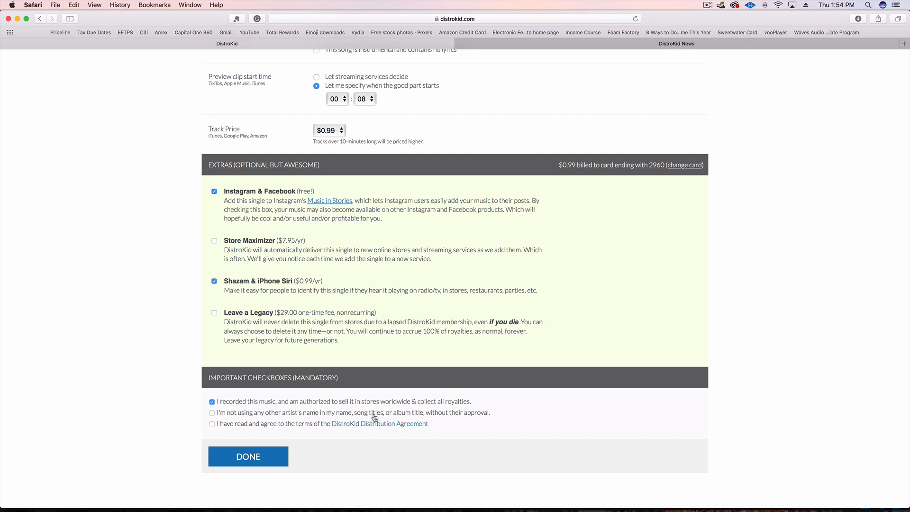
click(220, 416)
click(564, 428)
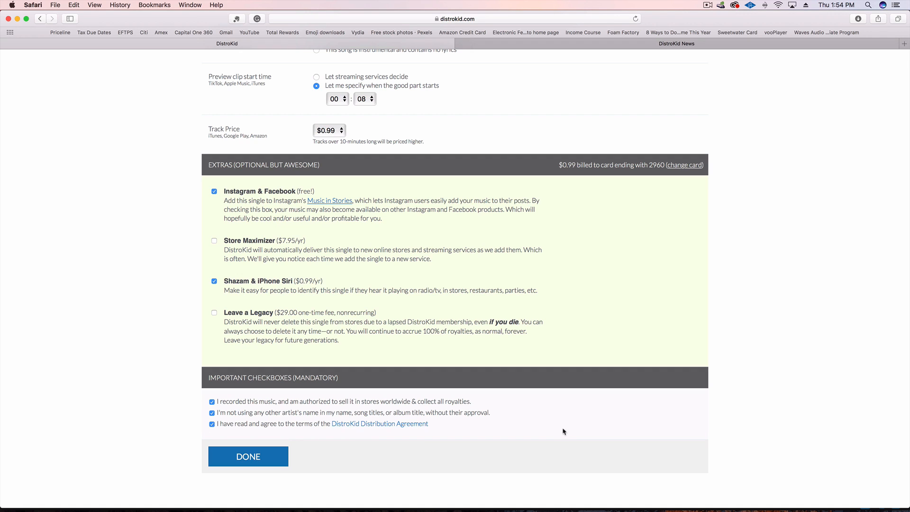
click(246, 459)
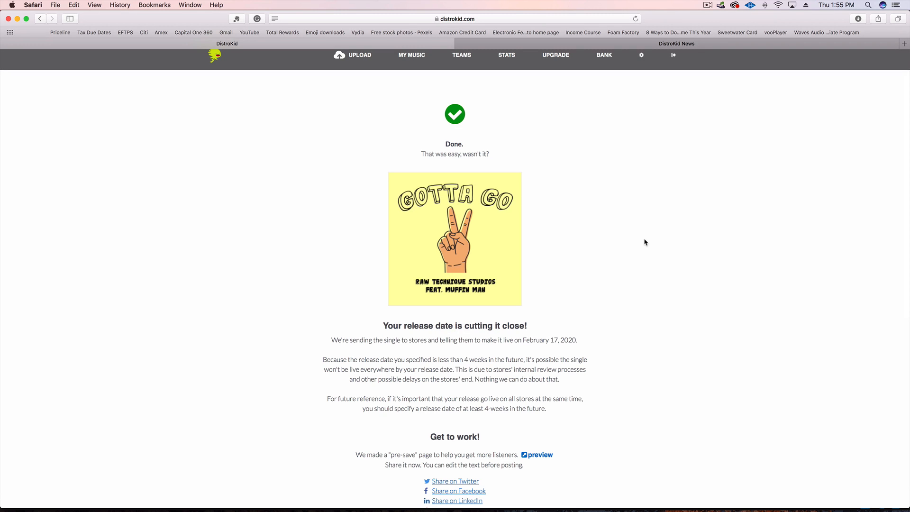
Examine the release date notice on the confirmation page, including the go-live date and the recommended lead time
scroll(384, 291, down, 1)
drag(385, 292, 549, 374)
scroll(571, 377, down, 1)
click(385, 254)
drag(384, 254, 533, 267)
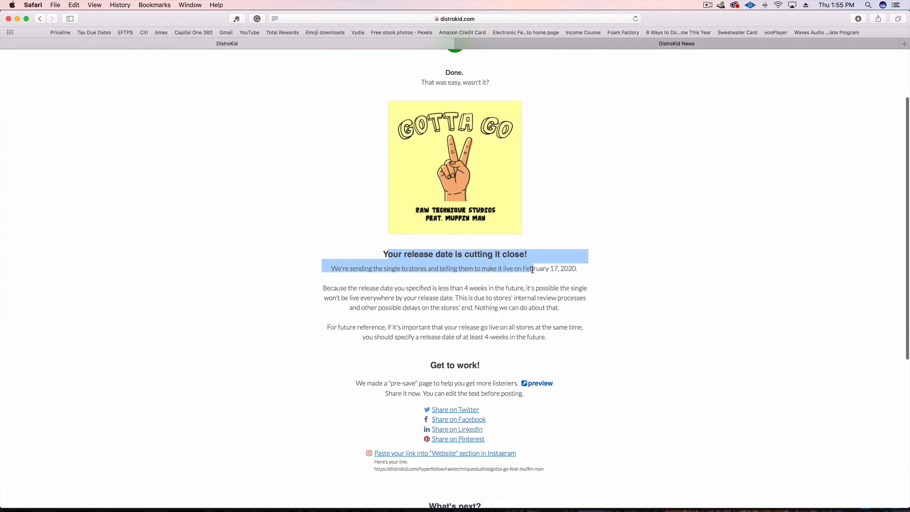
click(598, 299)
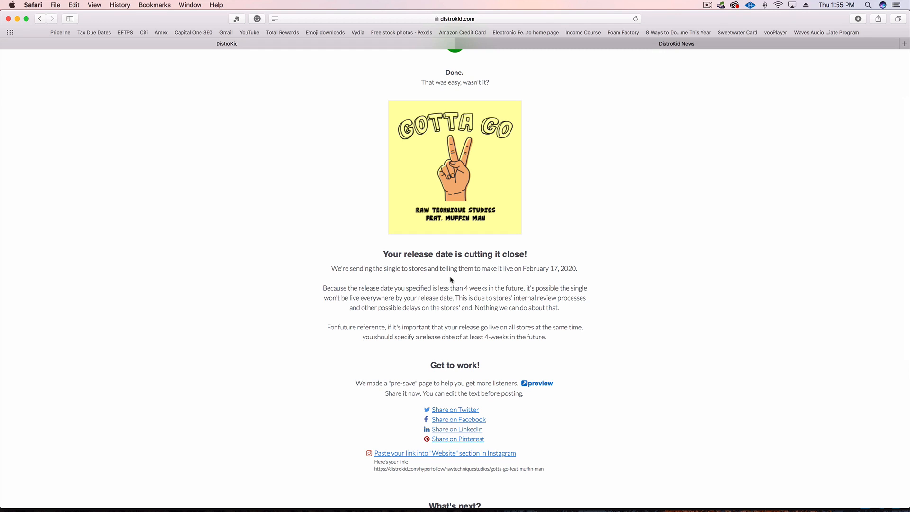
drag(548, 271, 590, 270)
click(593, 277)
scroll(476, 290, down, 1)
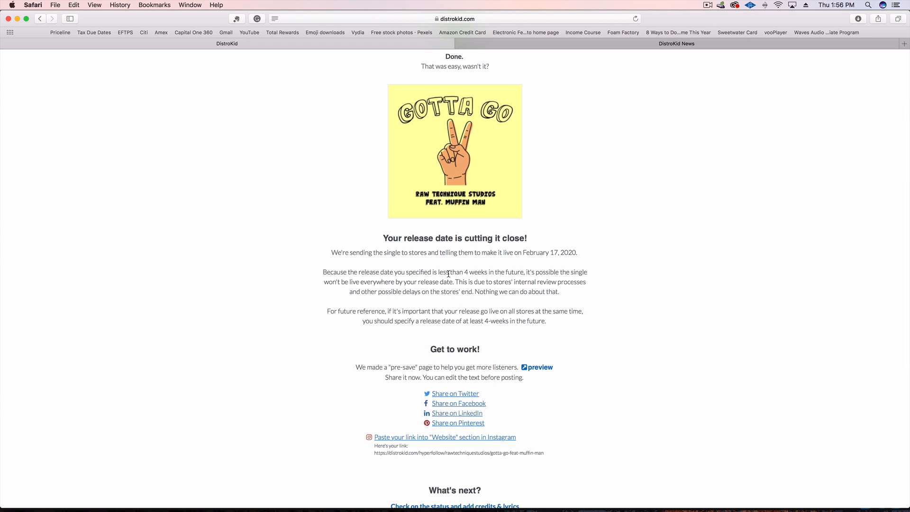
scroll(498, 313, down, 1)
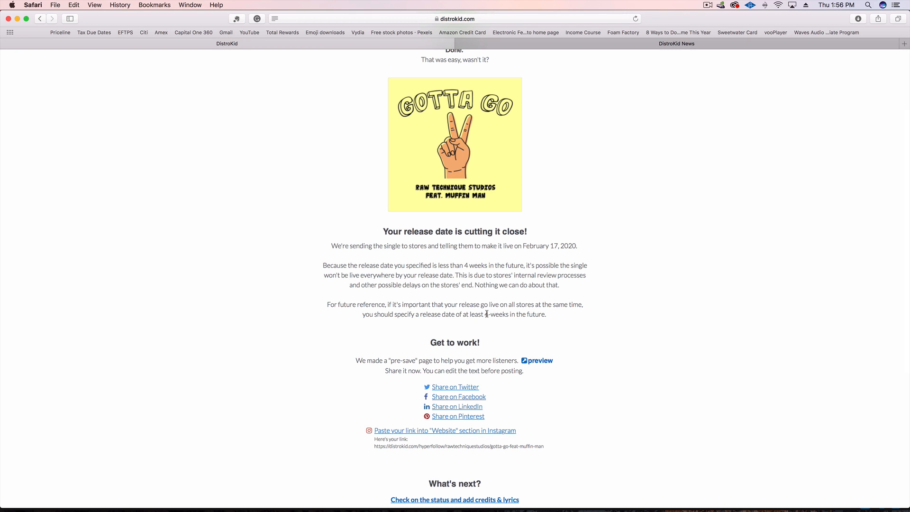
Open the preview of the single's pre-save page
scroll(404, 273, down, 4)
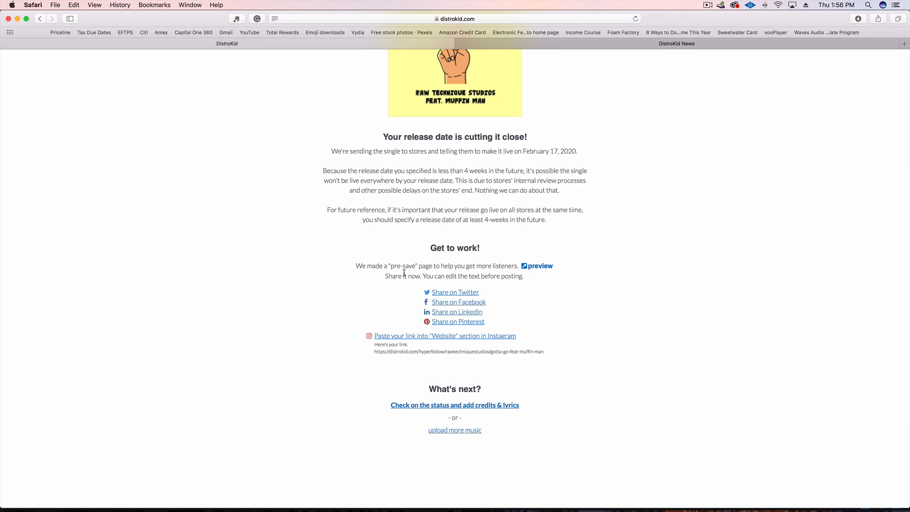
click(536, 267)
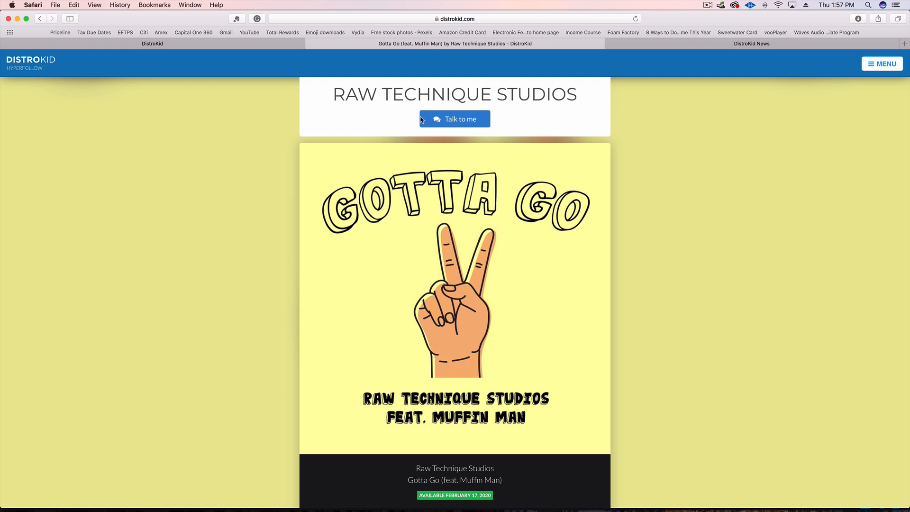
Review the single's pre-save page down to the Spotify link and close the preview
scroll(427, 184, down, 3)
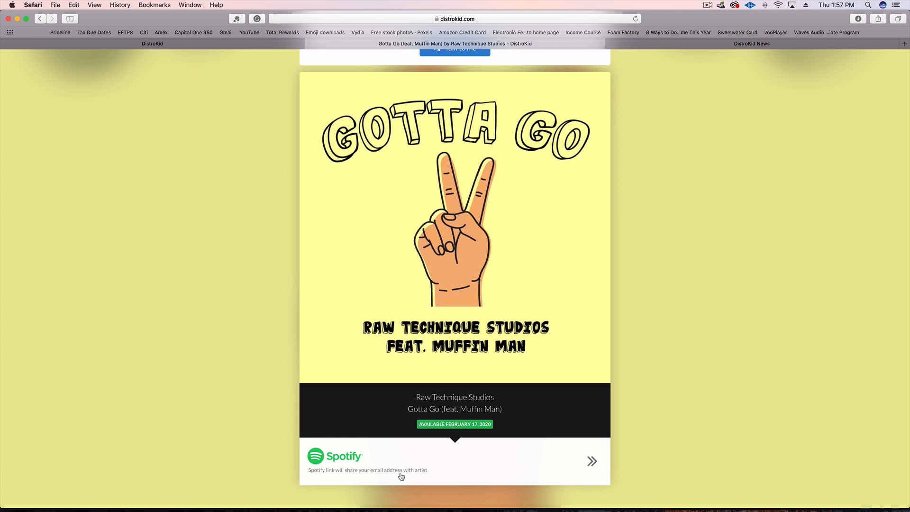
key(super+w)
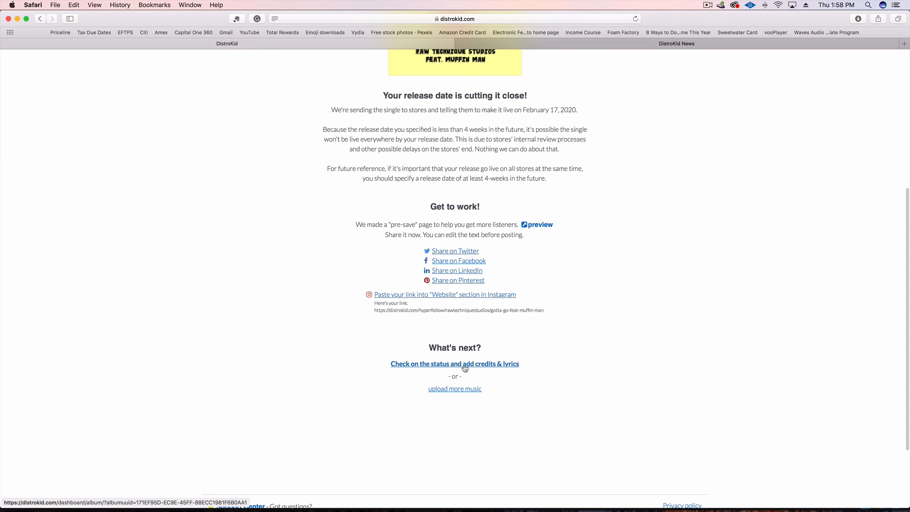
Open the single's status and credits page and review its processing status, songs, team, stores and extras sections
click(488, 365)
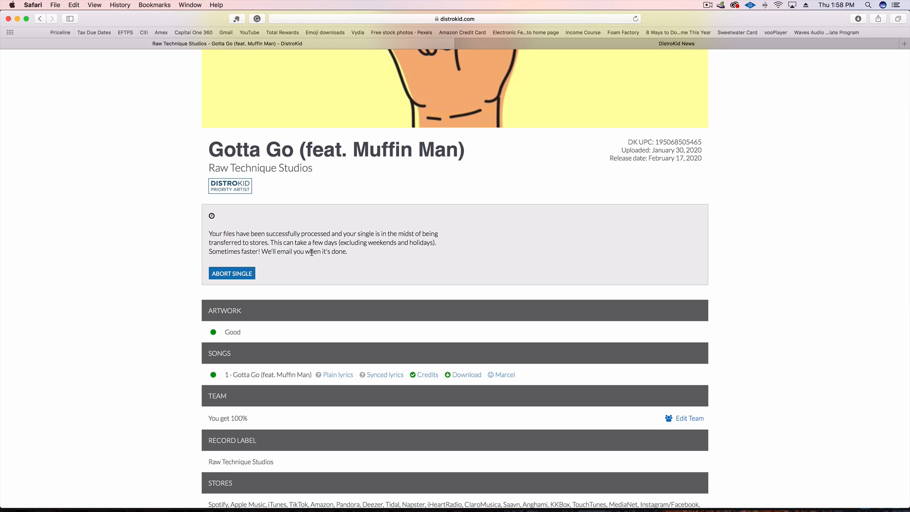
scroll(227, 250, down, 4)
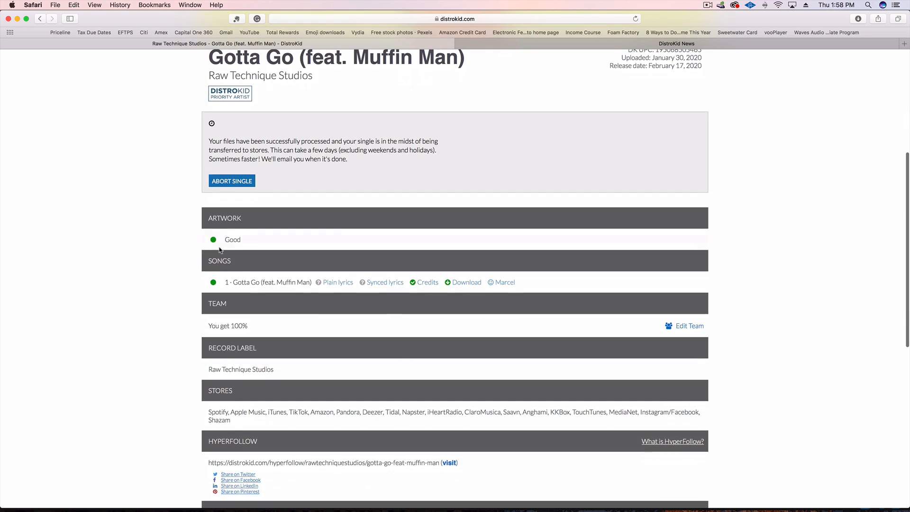
scroll(214, 250, down, 3)
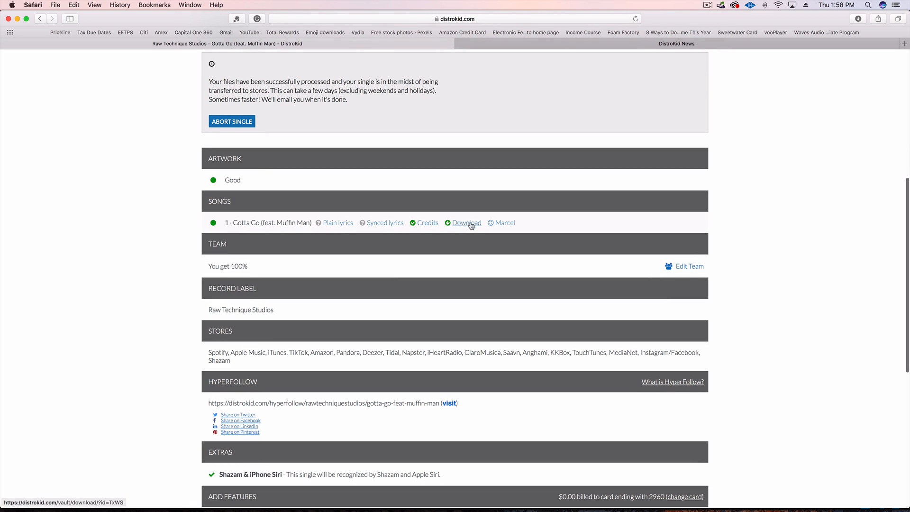
scroll(319, 230, down, 1)
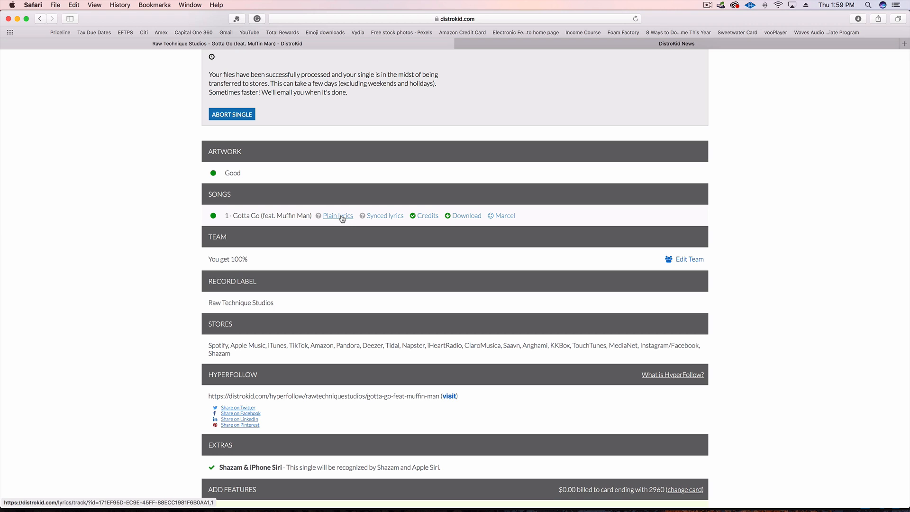
Paste the song's lyrics into the plain lyrics form for Gotta Go and remove the period at the end of the first verse
click(339, 218)
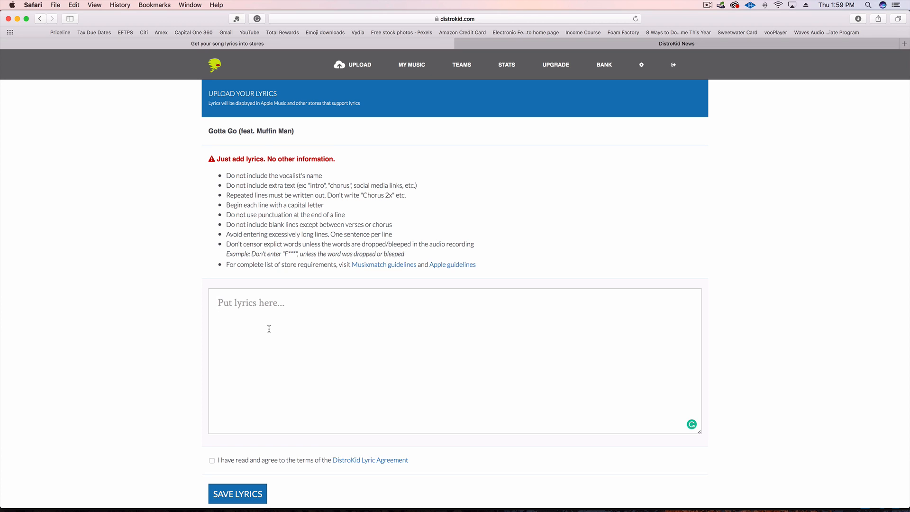
key(super+v)
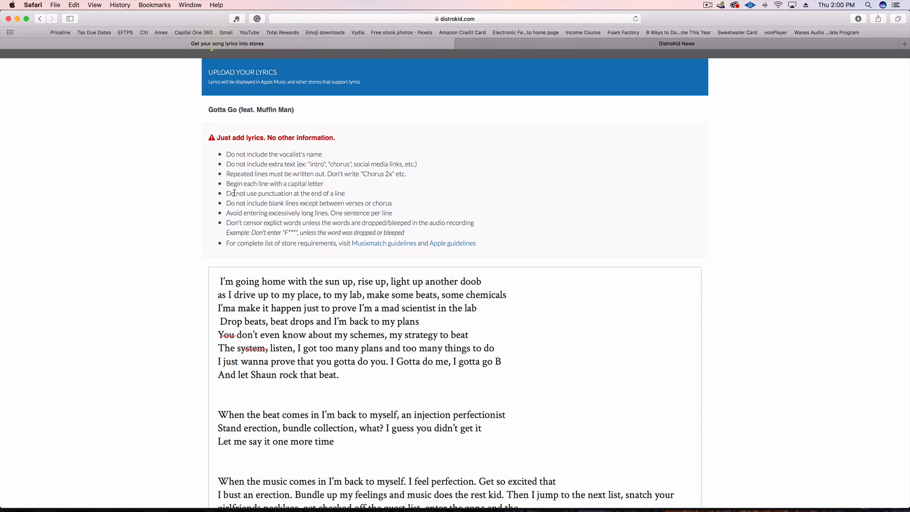
click(339, 376)
key(BackSpace)
Remove the surplus blank lines between the verses and before the "When the music comes in" and "Maybe if I did the things" lines
click(221, 389)
scroll(240, 378, down, 3)
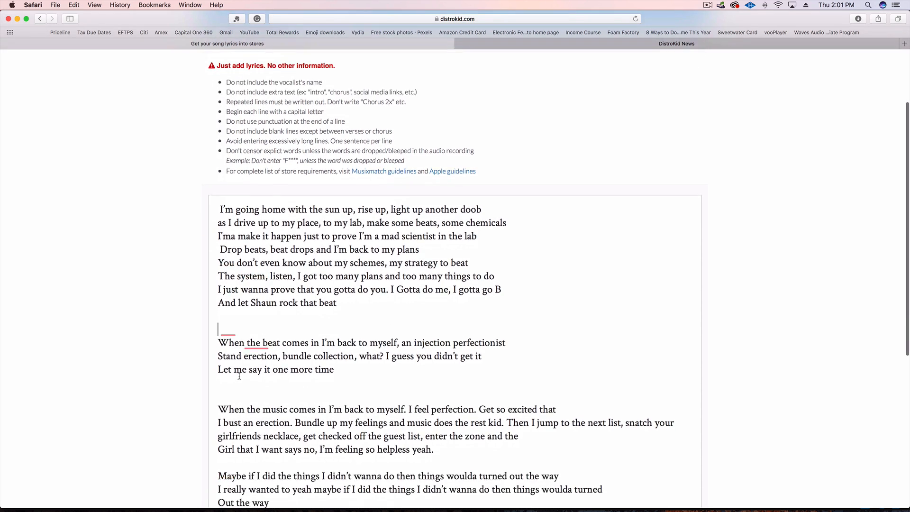
scroll(221, 360, down, 2)
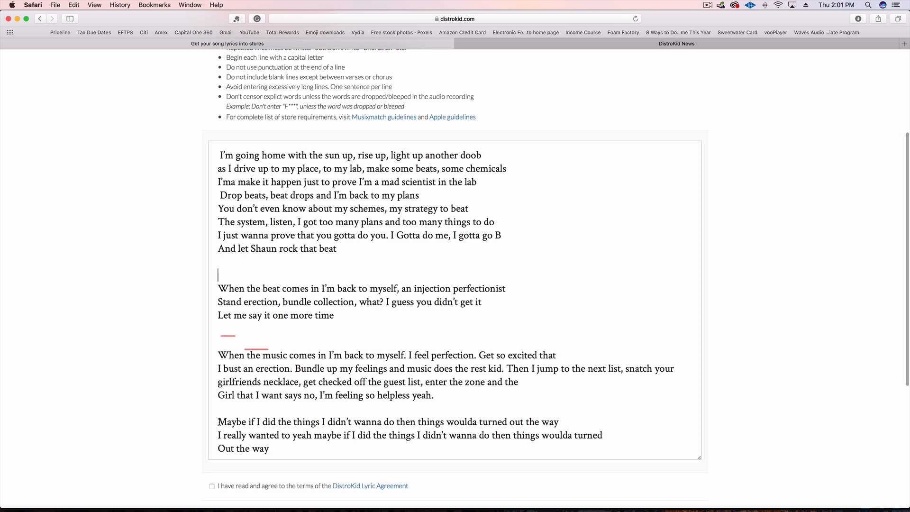
click(218, 422)
key(BackSpace)
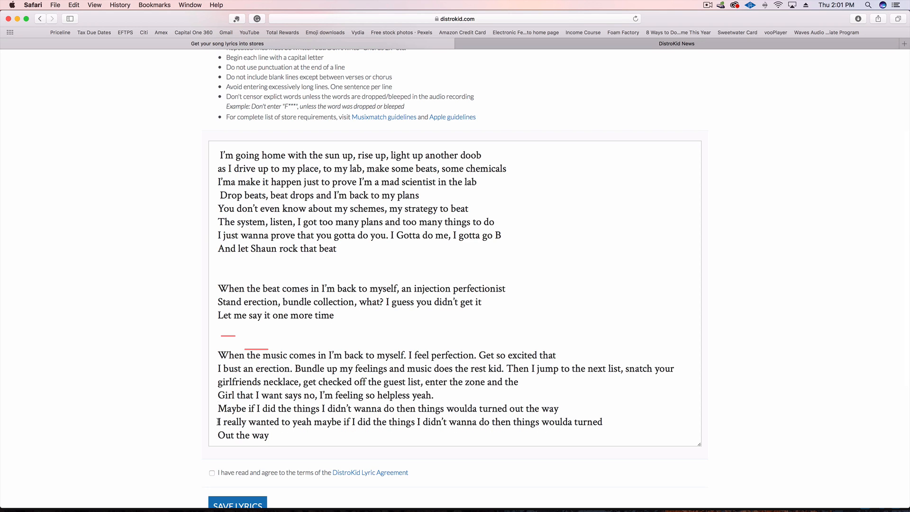
scroll(221, 427, up, 1)
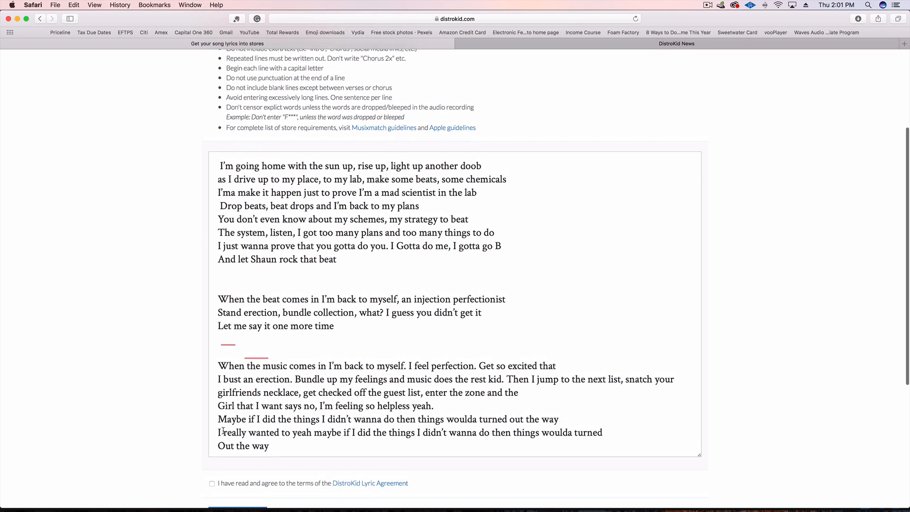
click(219, 366)
key(BackSpace)
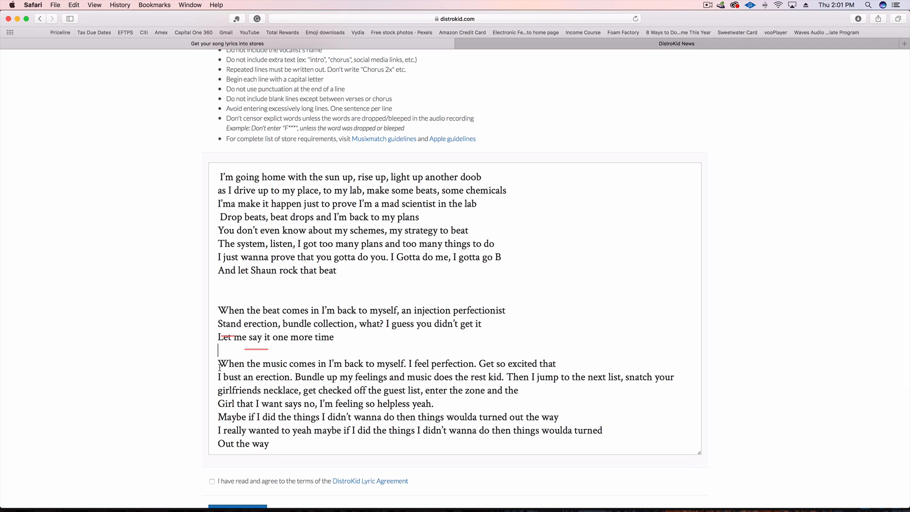
click(219, 298)
key(BackSpace)
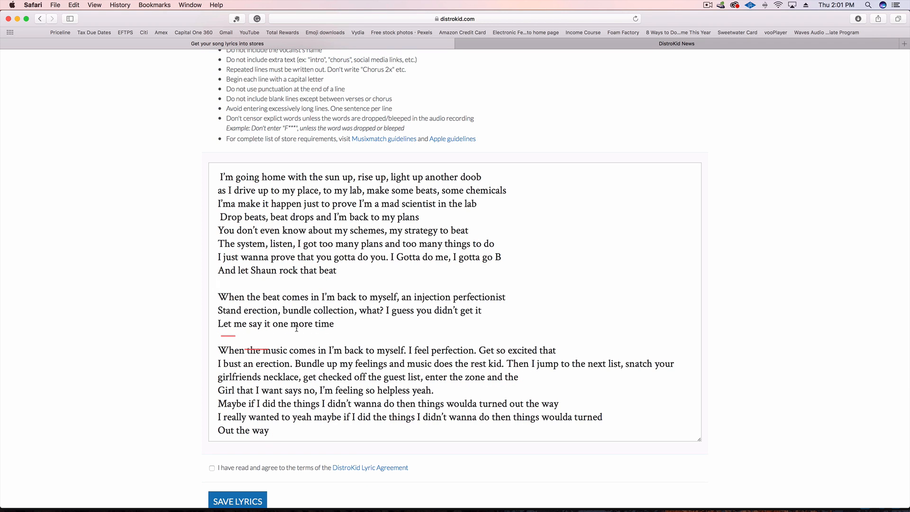
scroll(273, 344, up, 2)
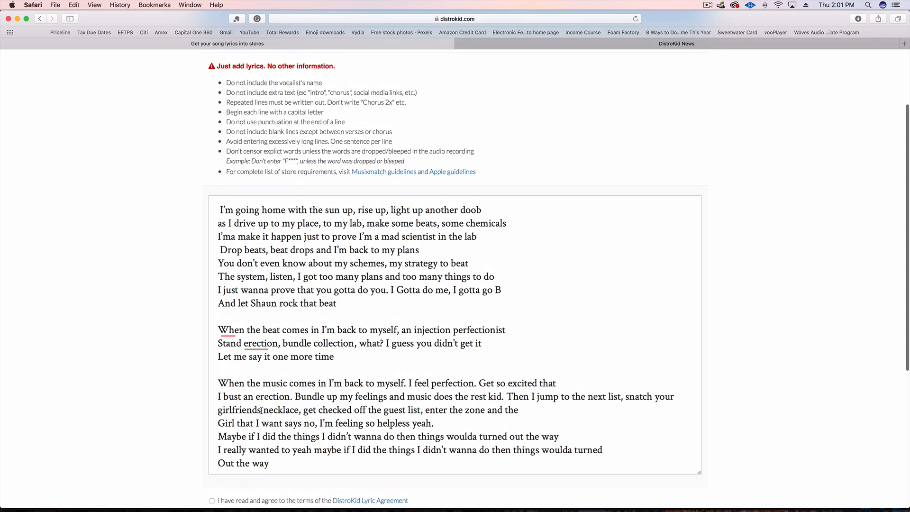
key(BackSpace)
scroll(276, 195, up, 3)
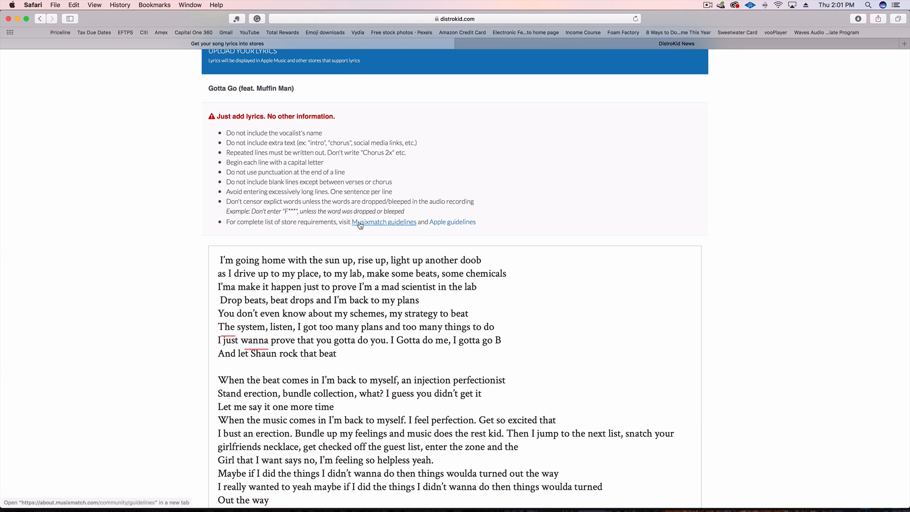
Check the reformatted lyrics, accept the DistroKid Lyric Agreement and save the lyrics
scroll(291, 252, down, 2)
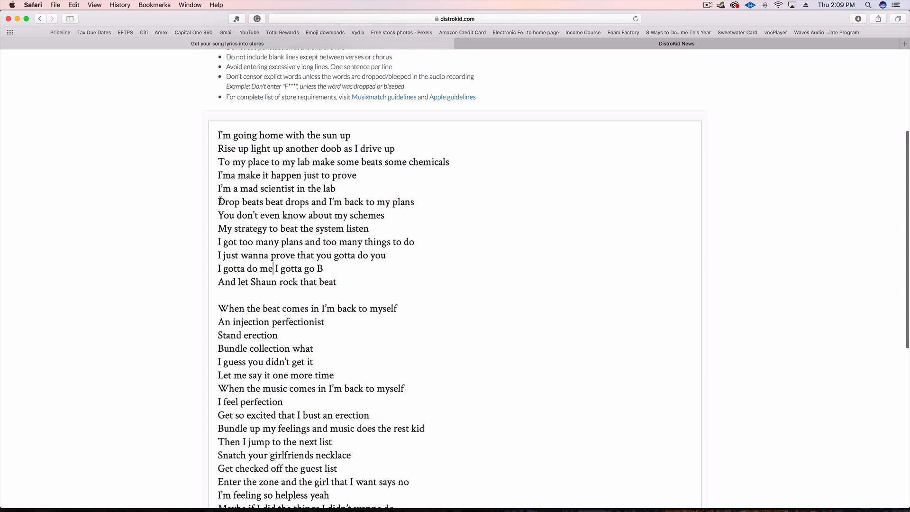
scroll(218, 309, down, 5)
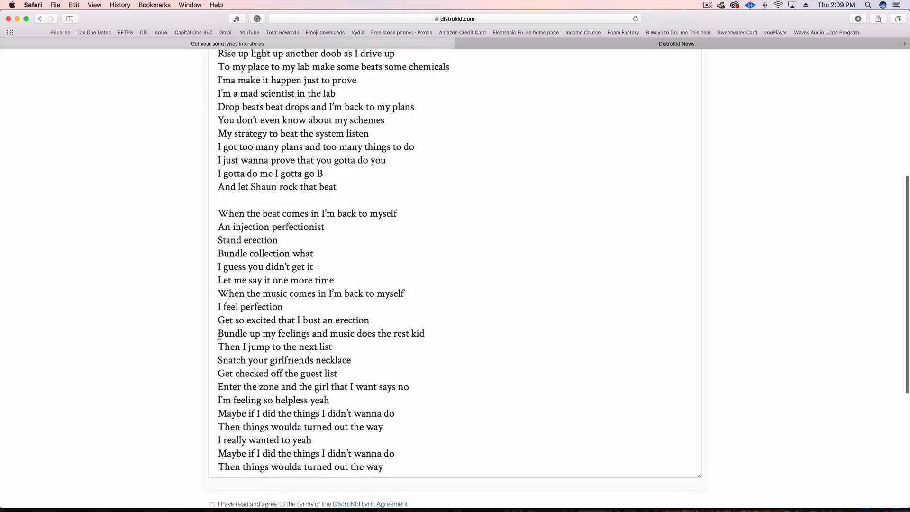
scroll(219, 338, down, 3)
click(222, 430)
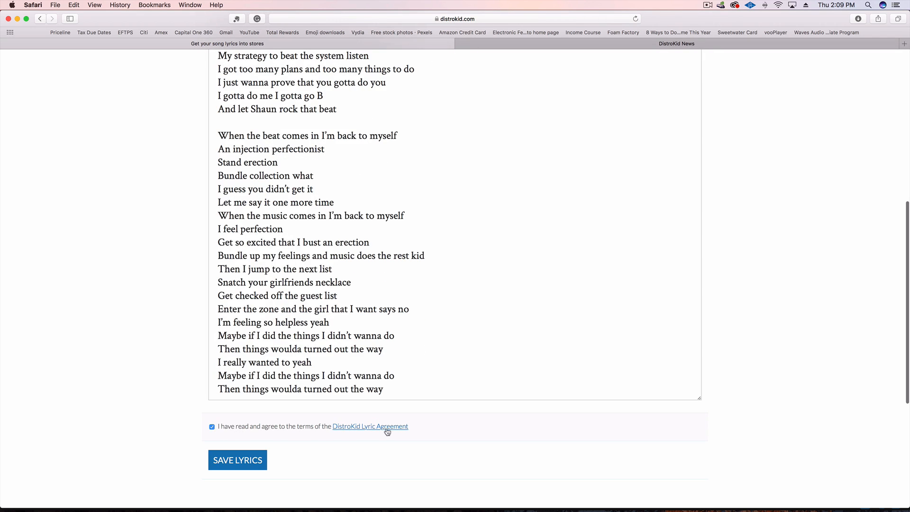
click(240, 462)
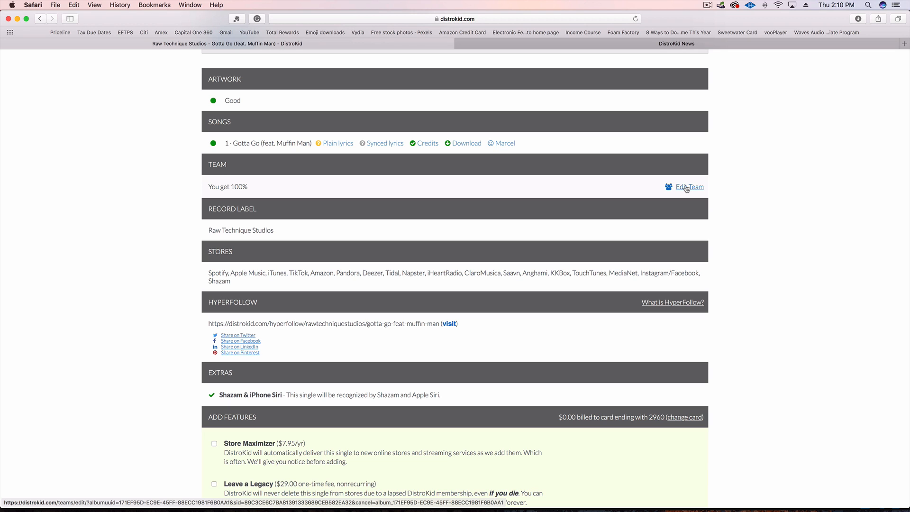
Open the single's team for editing and set the existing collaborator's revenue share to 50%
click(687, 188)
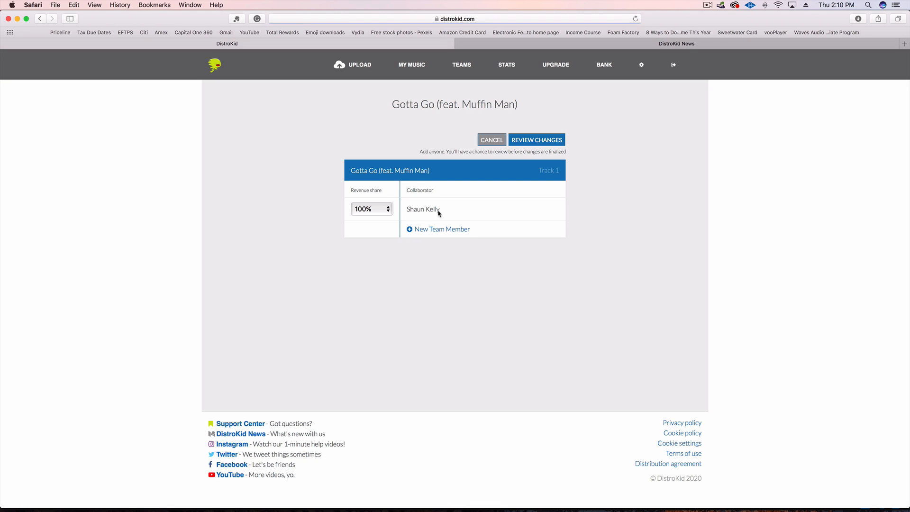
click(388, 212)
scroll(371, 56, up, 10)
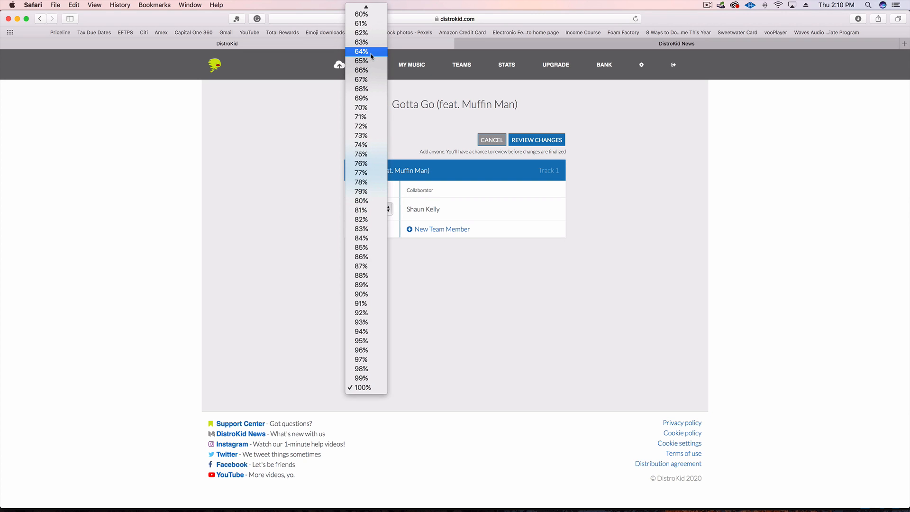
click(365, 84)
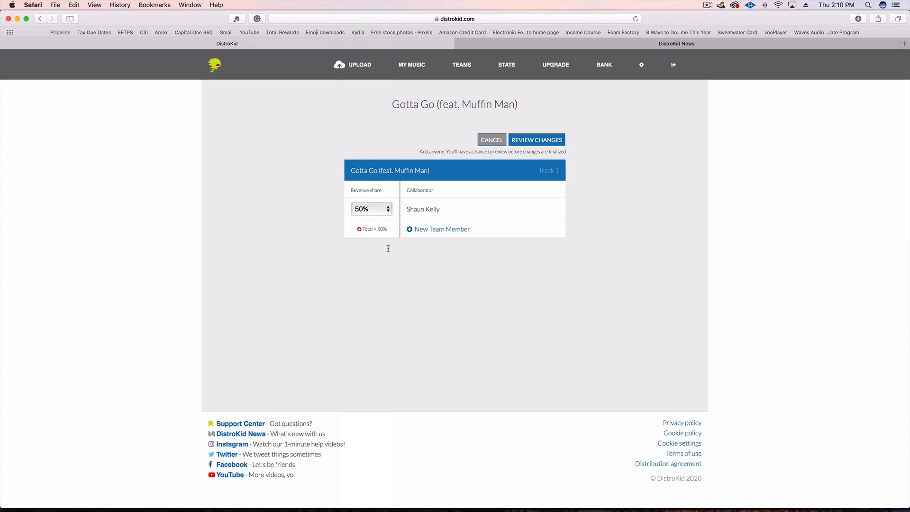
Add a new team member with a 50% revenue share and fill in the collaborator's email address
click(422, 231)
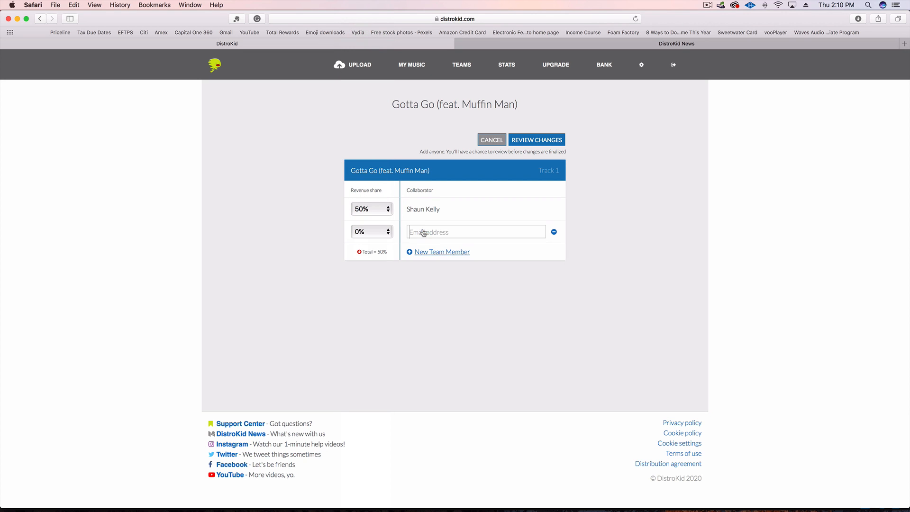
click(388, 232)
scroll(380, 361, down, 3)
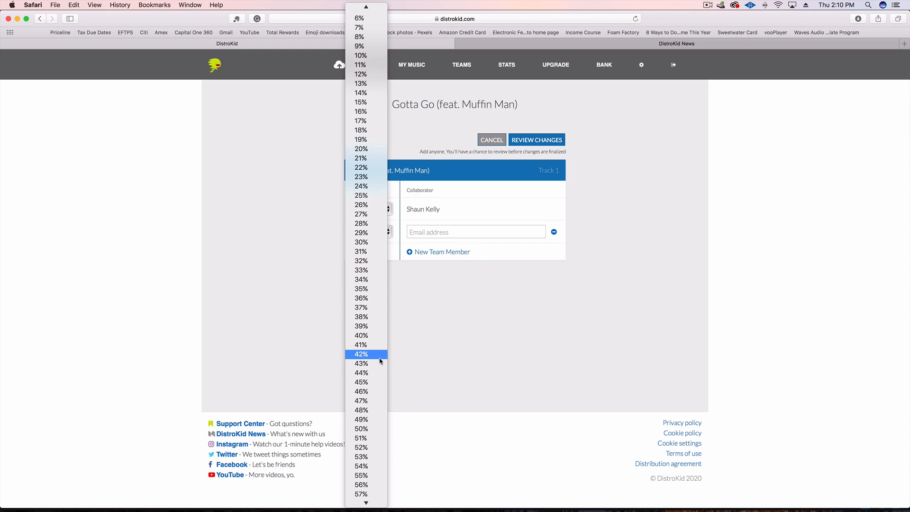
click(380, 421)
click(451, 231)
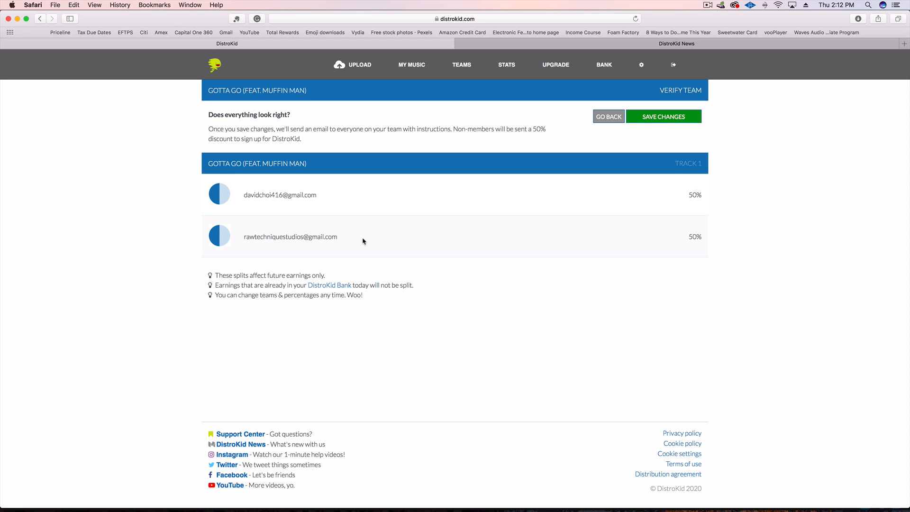
Save the verified team split, confirm it with the account password, and return home
scroll(552, 258, down, 1)
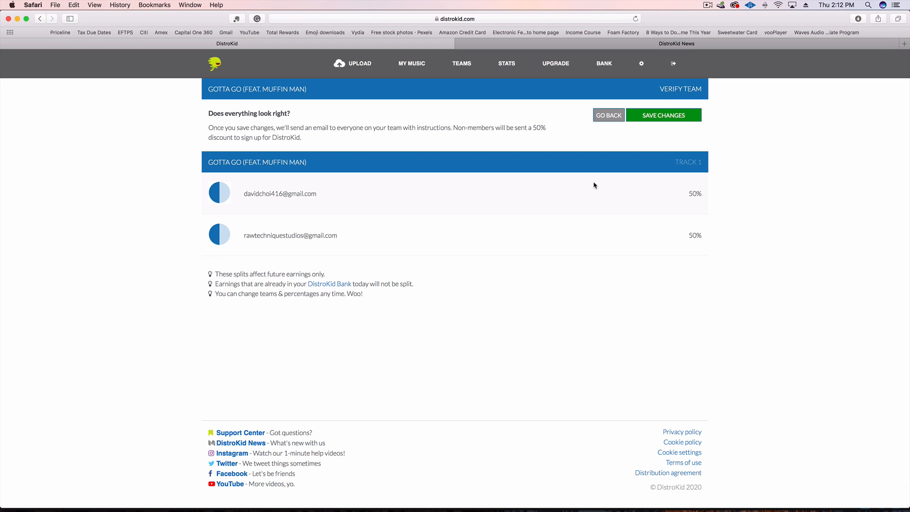
click(664, 118)
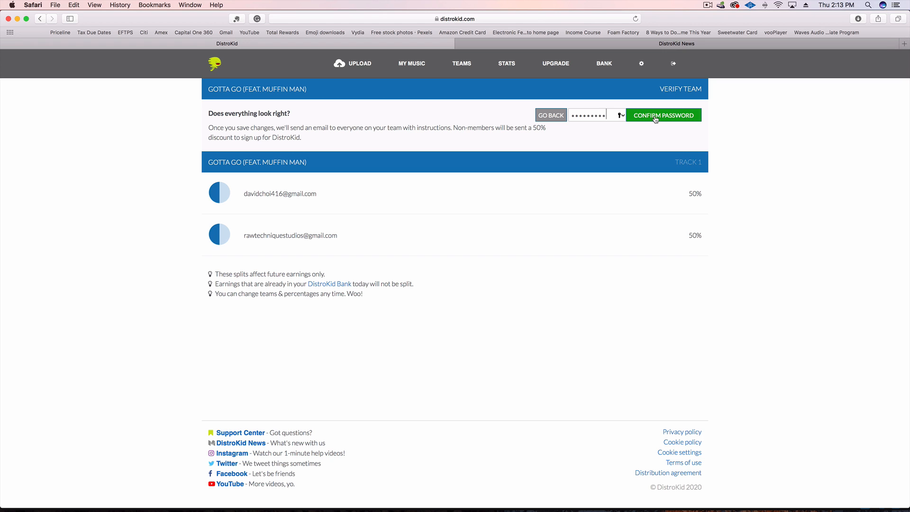
click(656, 117)
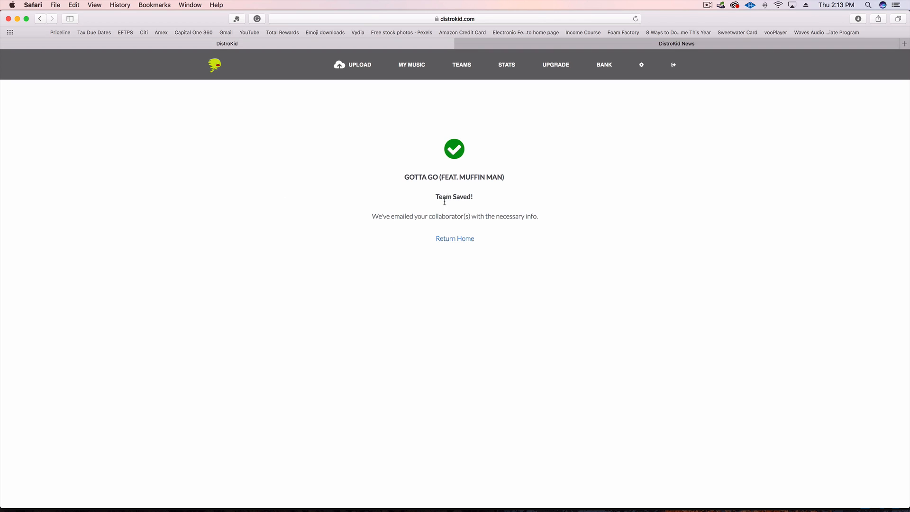
click(446, 237)
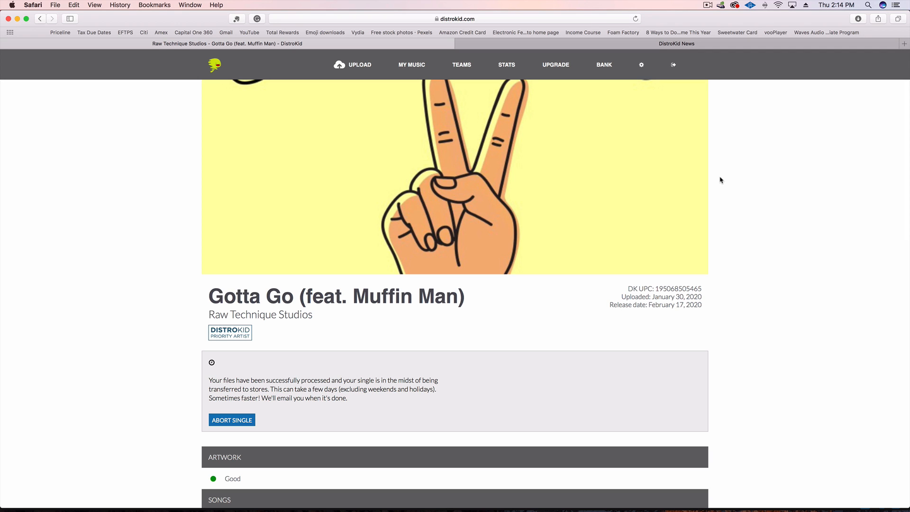
Open the Marcel Generator from the account settings and start making a video with your own song
click(642, 67)
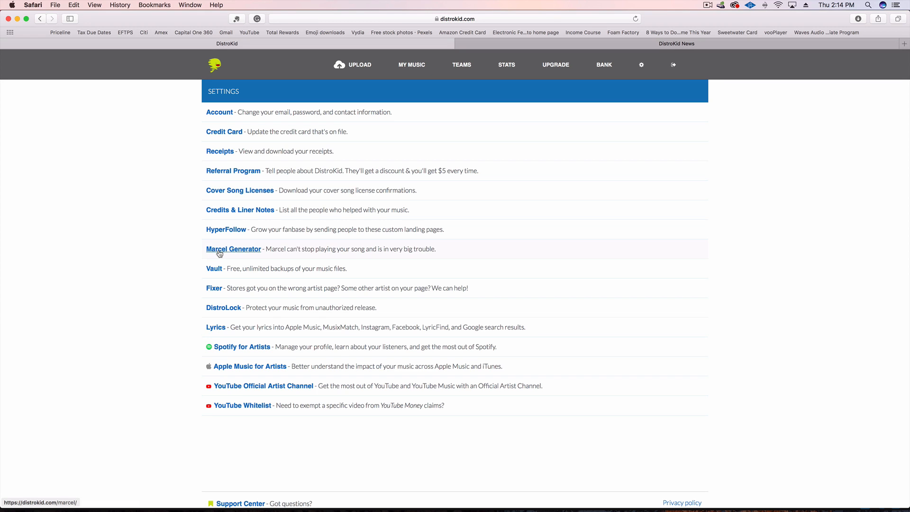
click(234, 249)
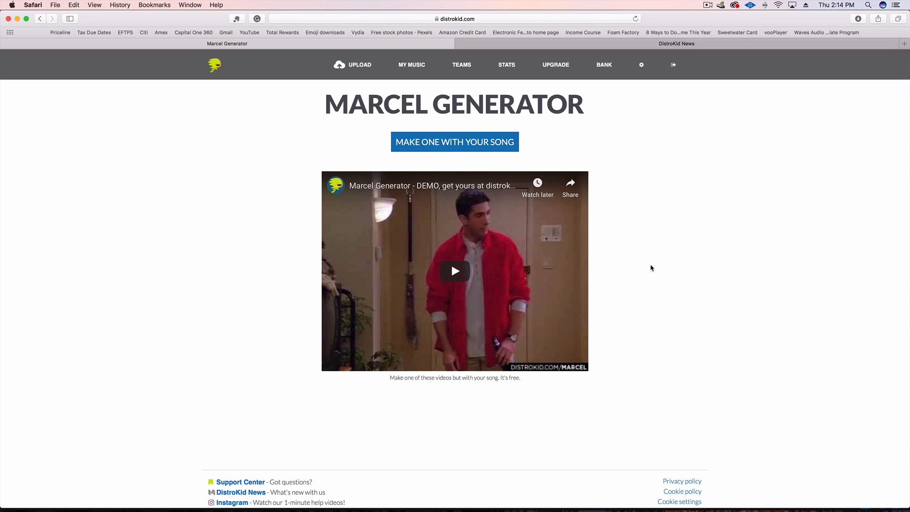
click(430, 147)
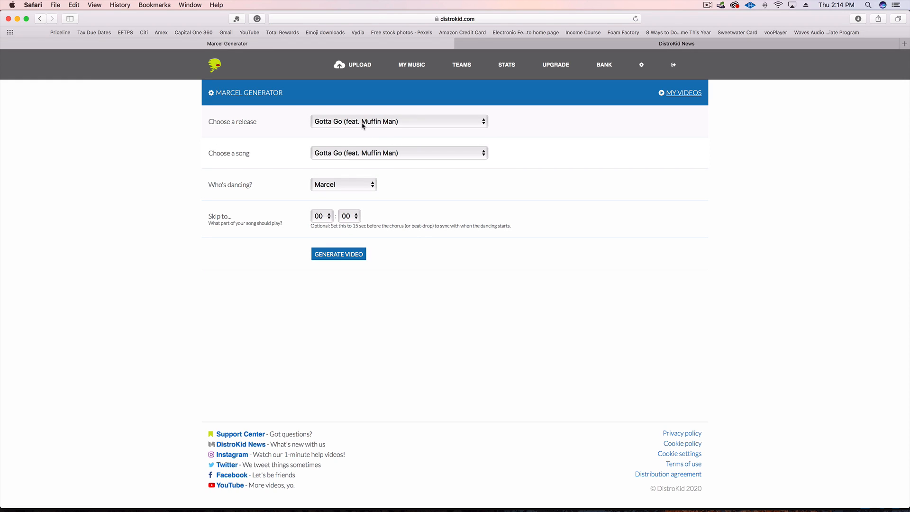
Choose Baby Yoda as the dancer for the Gotta Go (feat. Muffin Man) video
click(334, 185)
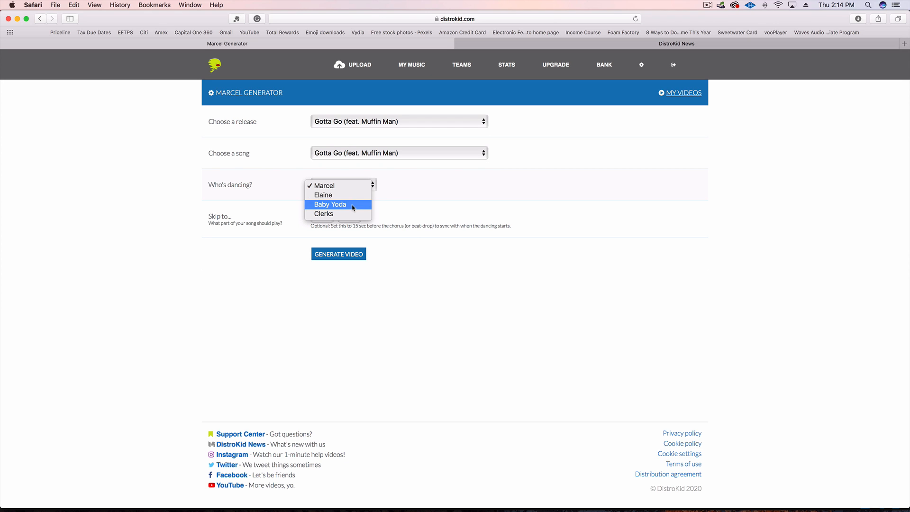
click(418, 215)
click(334, 186)
click(342, 205)
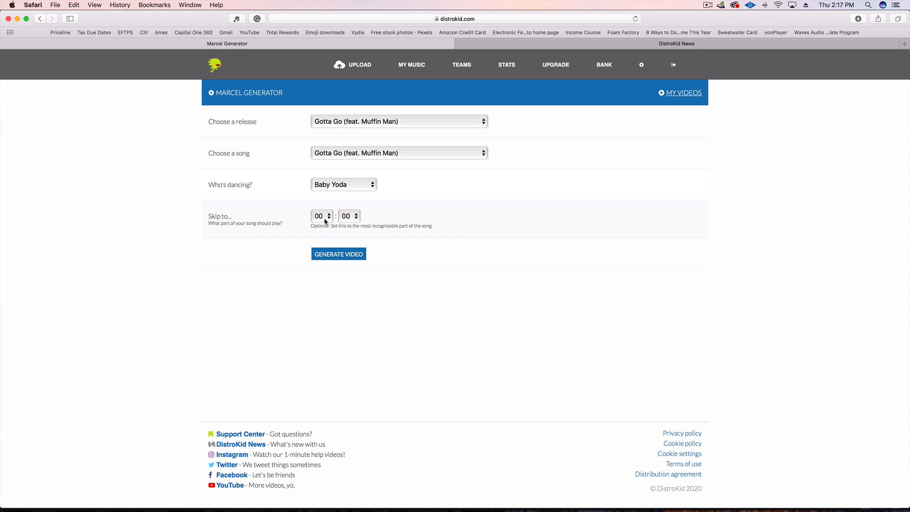
Set the song's skip-to time to 00:54 and generate the Baby Yoda video
click(351, 217)
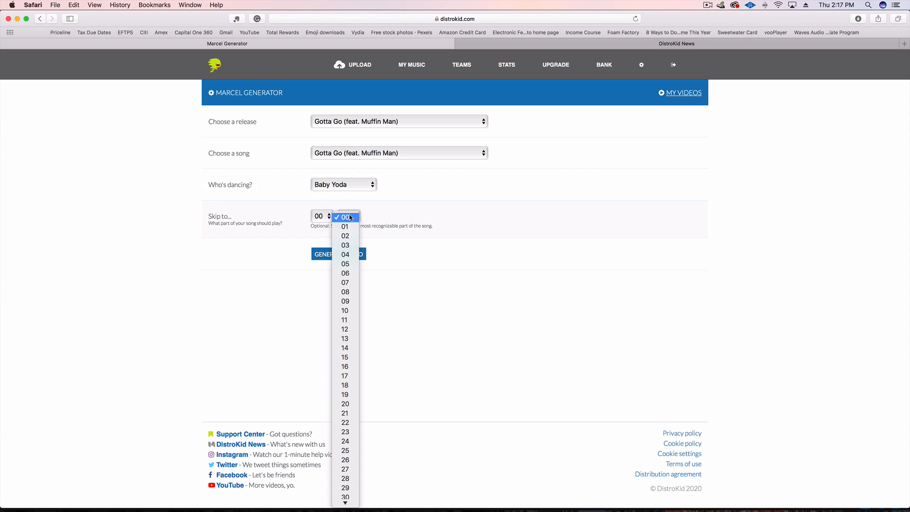
scroll(349, 443, down, 10)
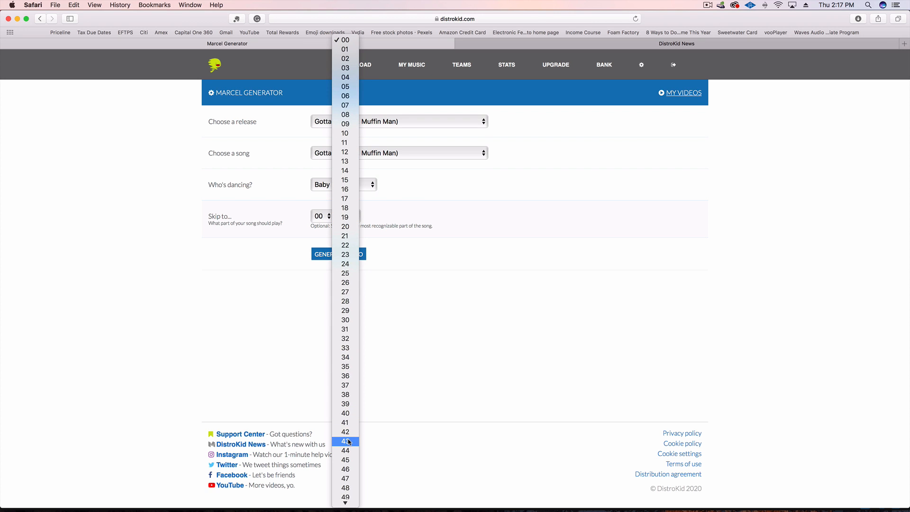
click(345, 454)
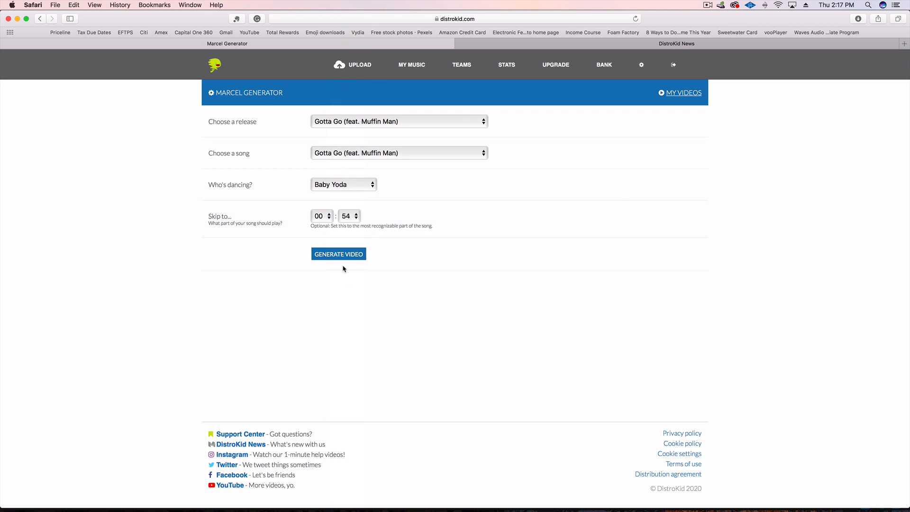
click(338, 256)
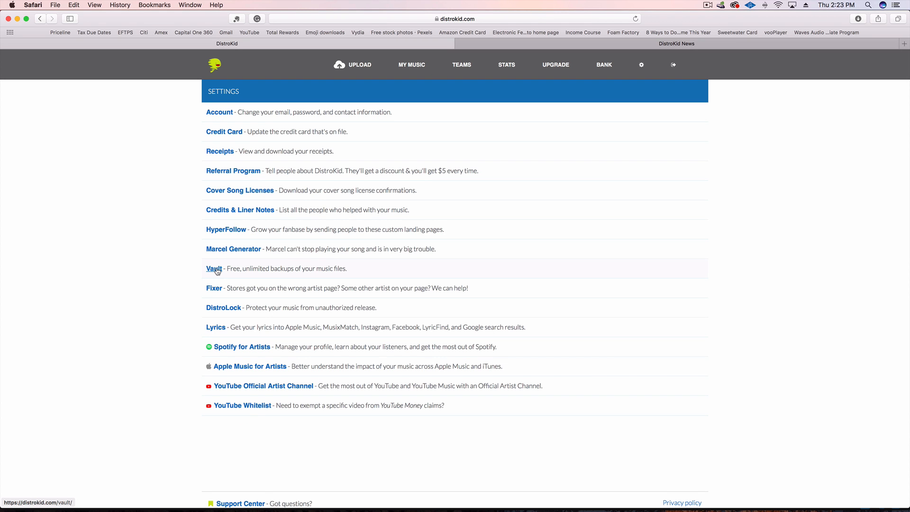
Open the Vault, view the backed-up file for Gotta Go (feat. Muffin Man), and return to the settings
click(217, 271)
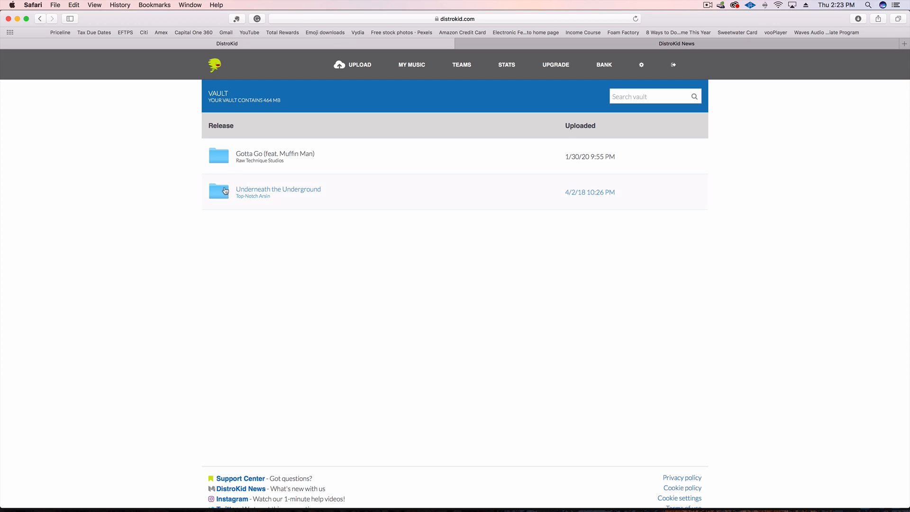
click(219, 159)
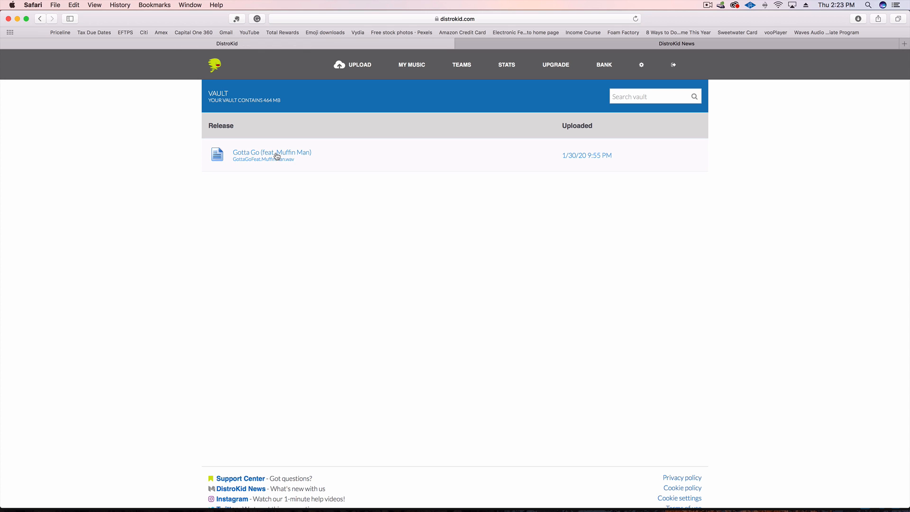
click(42, 21)
click(41, 20)
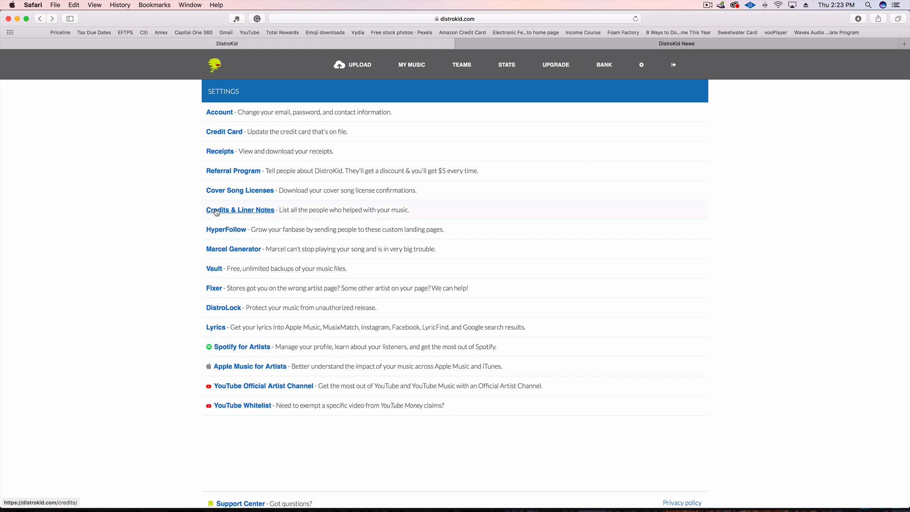
Add Instagram and YouTube links plus Raw Technique Studios mastering and mixing credits to Gotta Go (feat. Muffin Man), and submit them to stores
click(230, 211)
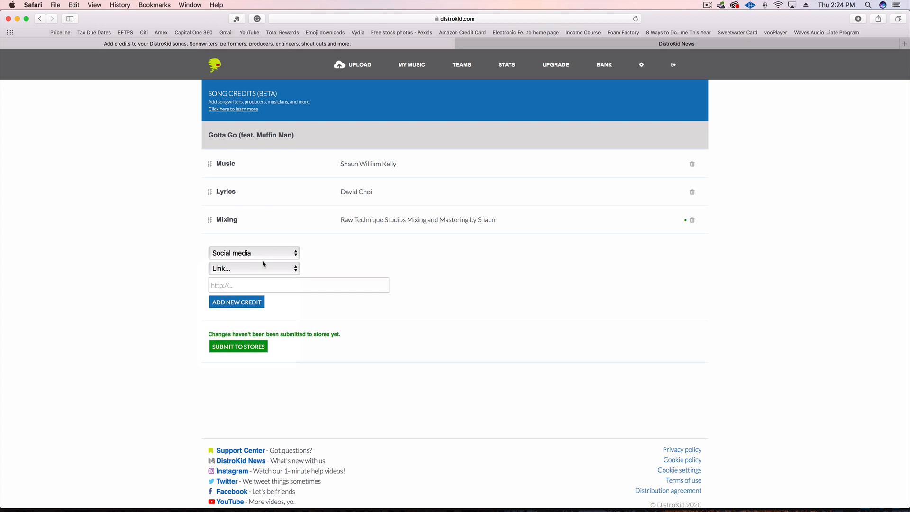
click(258, 270)
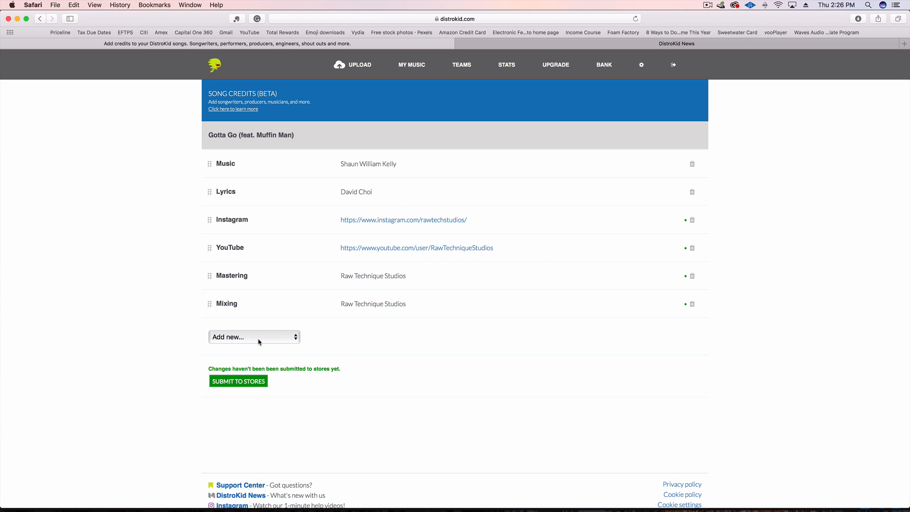
click(239, 382)
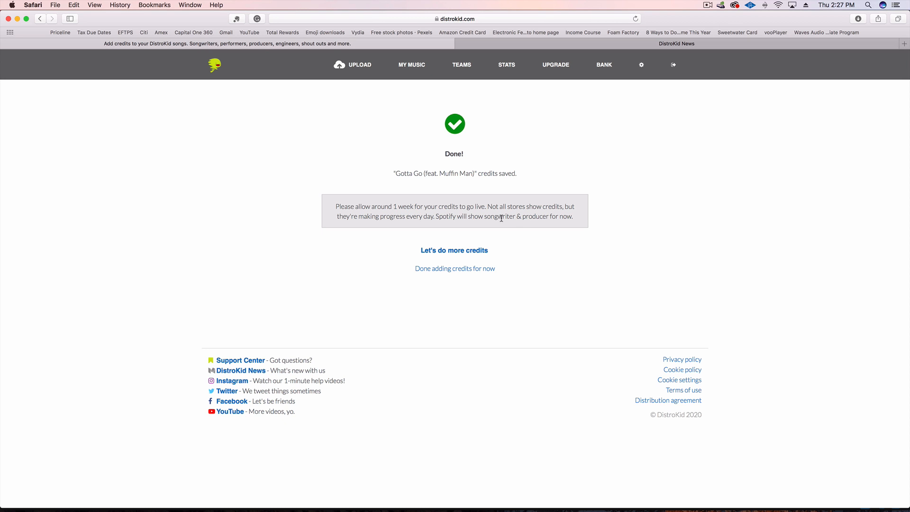
Open the Referral Program from the account settings and examine the shareable referral link and its reward terms
click(642, 65)
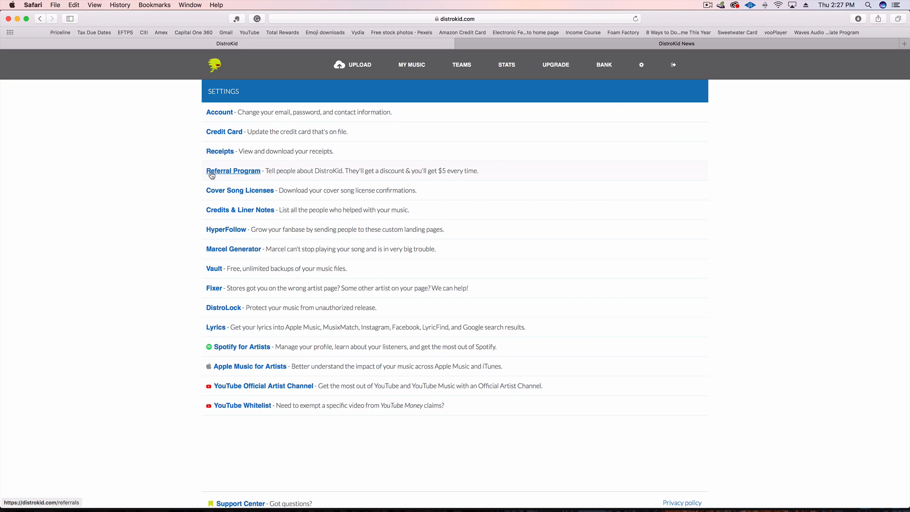
click(238, 173)
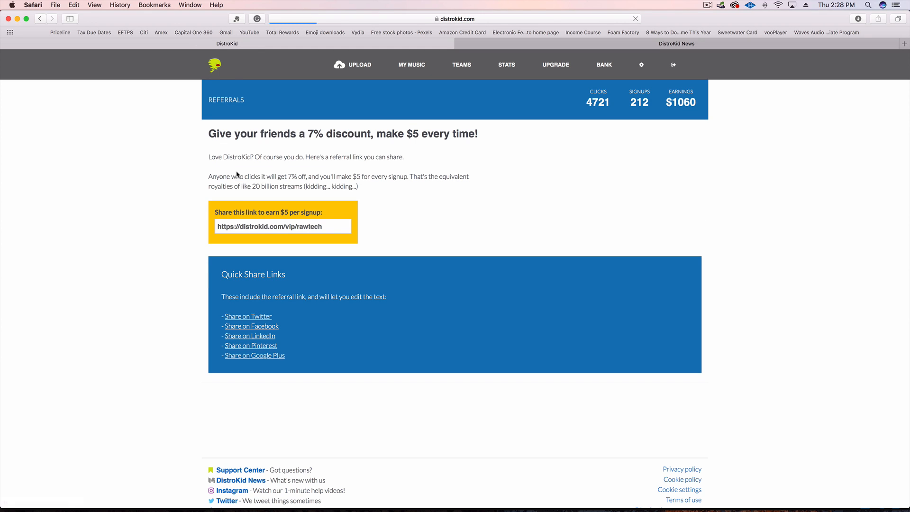
drag(218, 227, 332, 224)
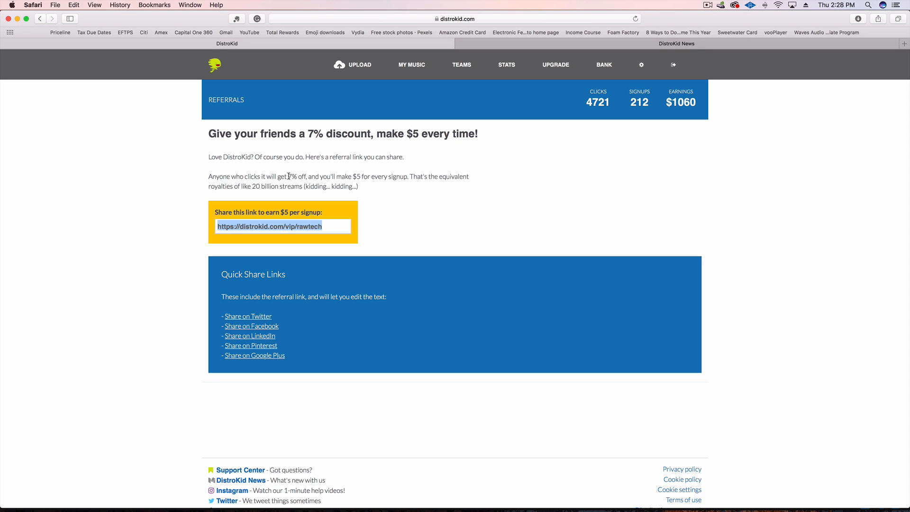
drag(288, 178, 383, 175)
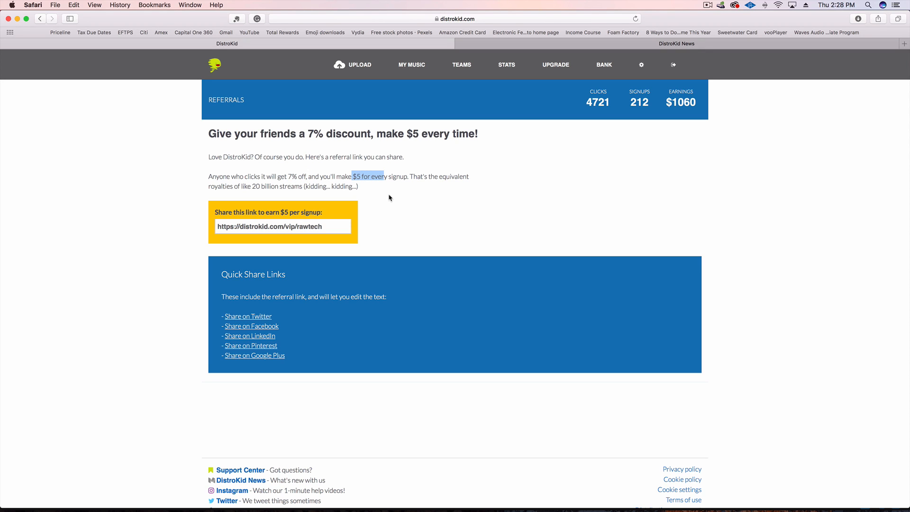
click(390, 197)
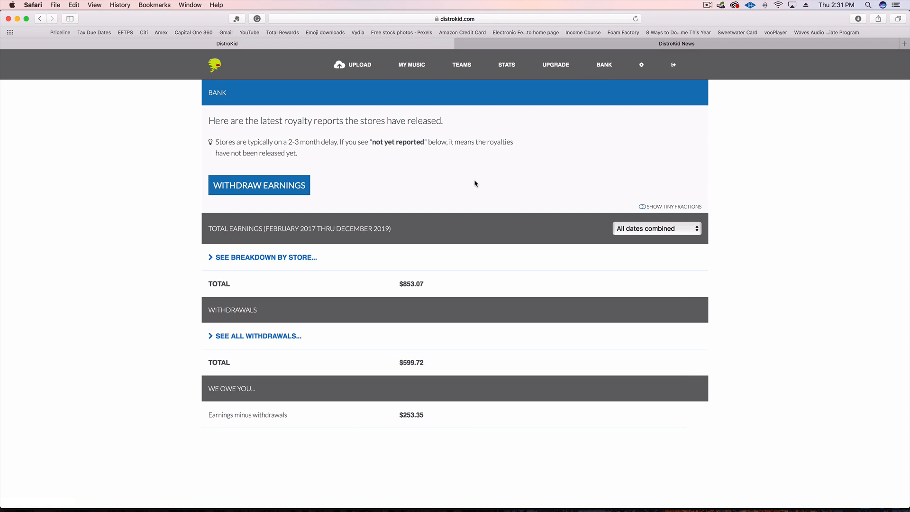
Expand the bank's total earnings breakdown by store and review the amounts through to the withdrawals section
click(261, 258)
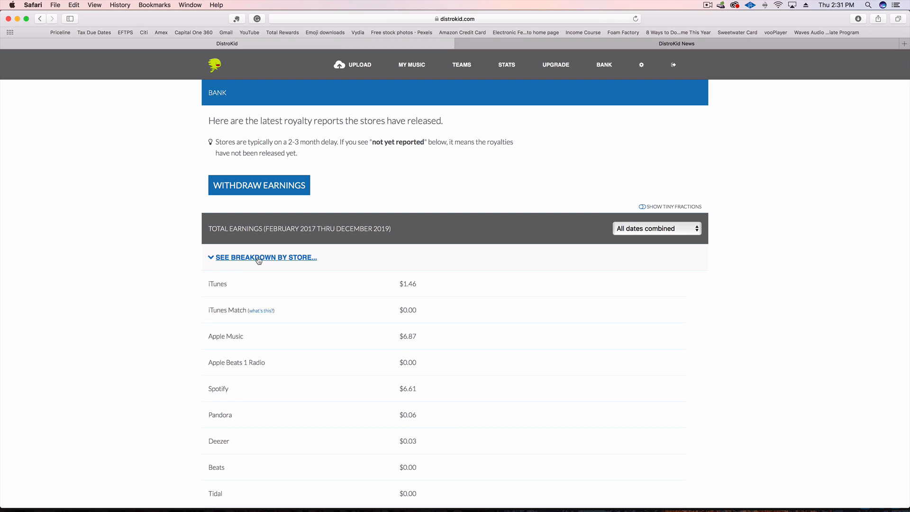
scroll(250, 263, down, 10)
scroll(251, 270, down, 4)
scroll(261, 293, up, 6)
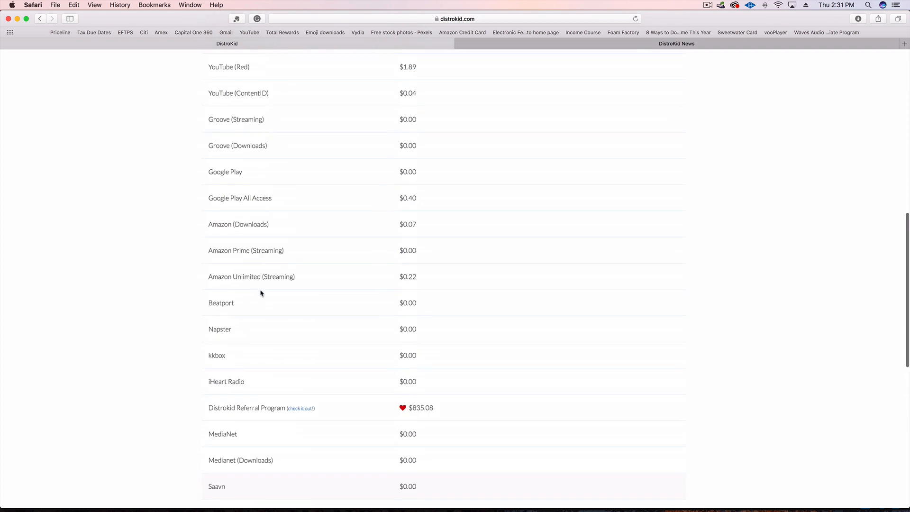
scroll(261, 294, up, 6)
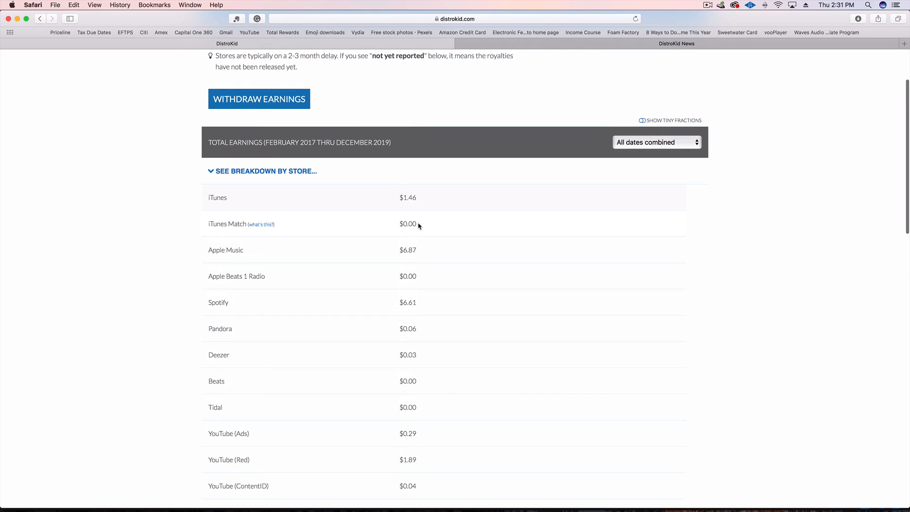
scroll(320, 337, down, 10)
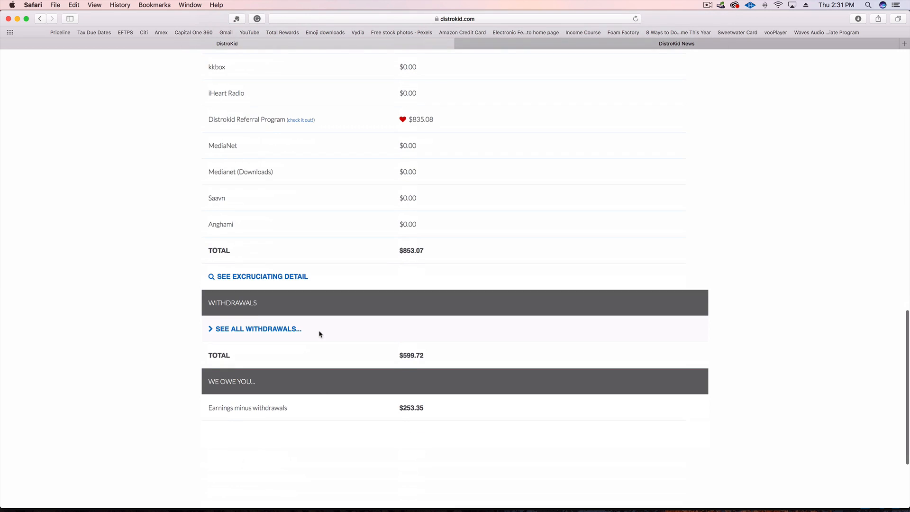
Open the excruciating-detail earnings report, examine the per-song earnings and team percentages across stores, and return to the bank overview
click(260, 270)
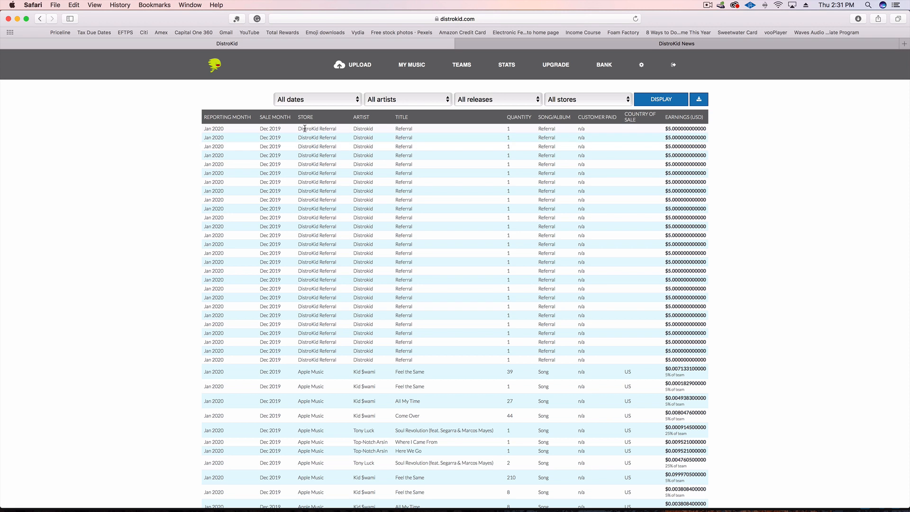
scroll(668, 237, down, 5)
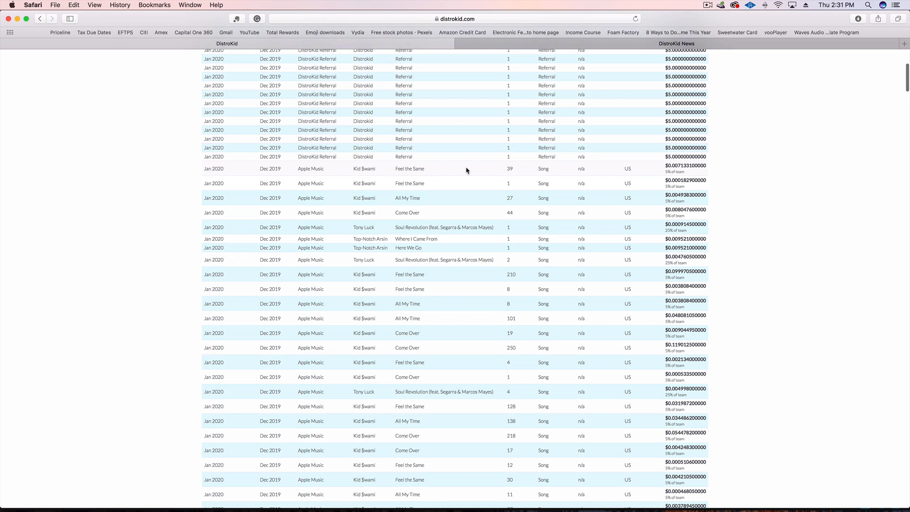
scroll(369, 211, down, 2)
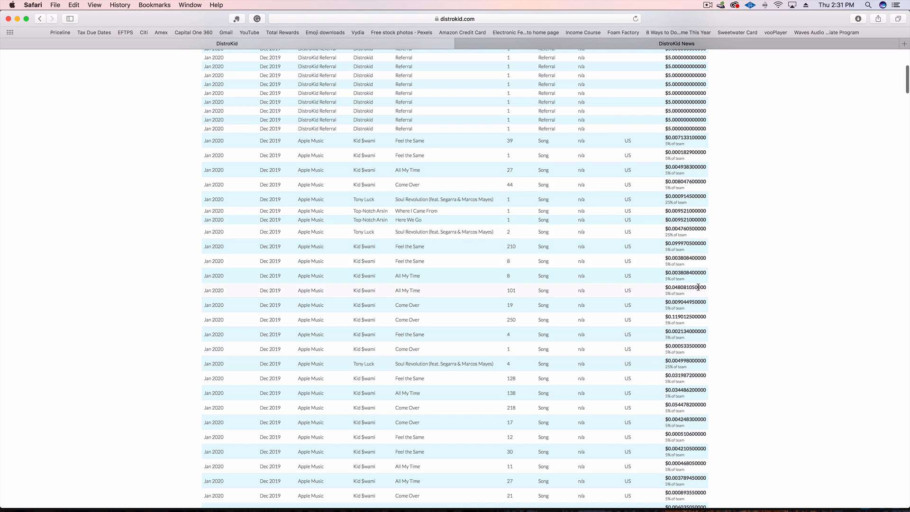
scroll(691, 264, down, 3)
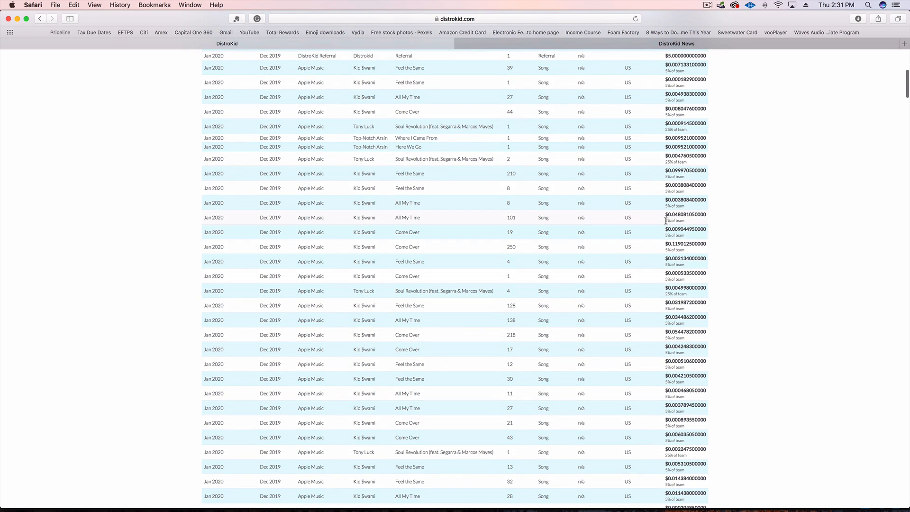
drag(666, 220, 682, 221)
scroll(690, 236, down, 2)
scroll(682, 251, down, 2)
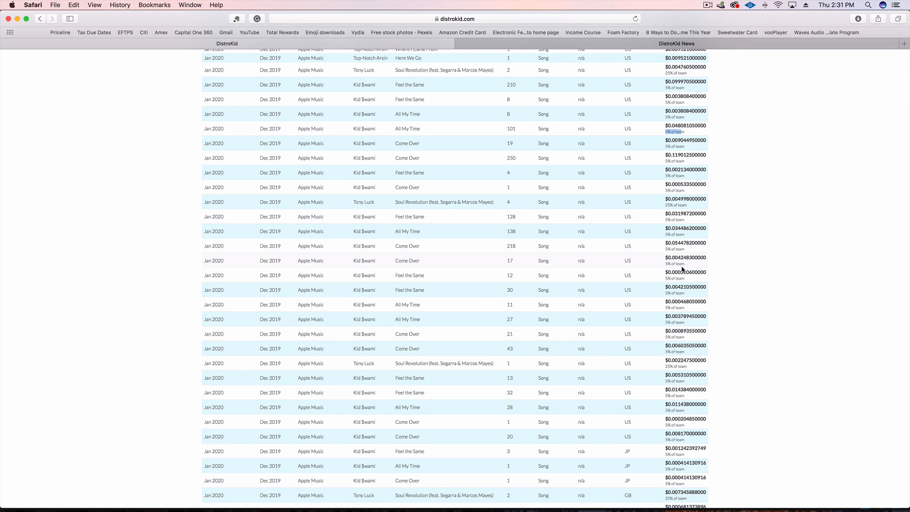
scroll(682, 269, up, 3)
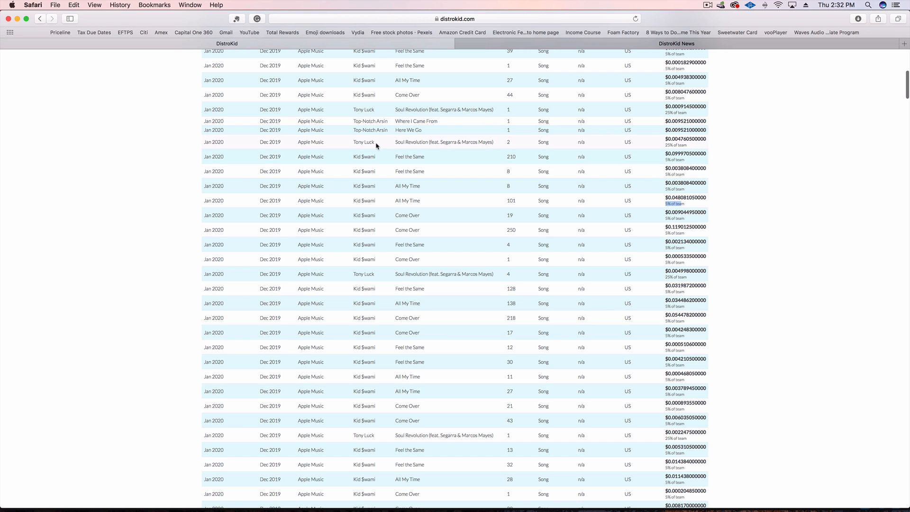
click(667, 144)
scroll(641, 145, down, 10)
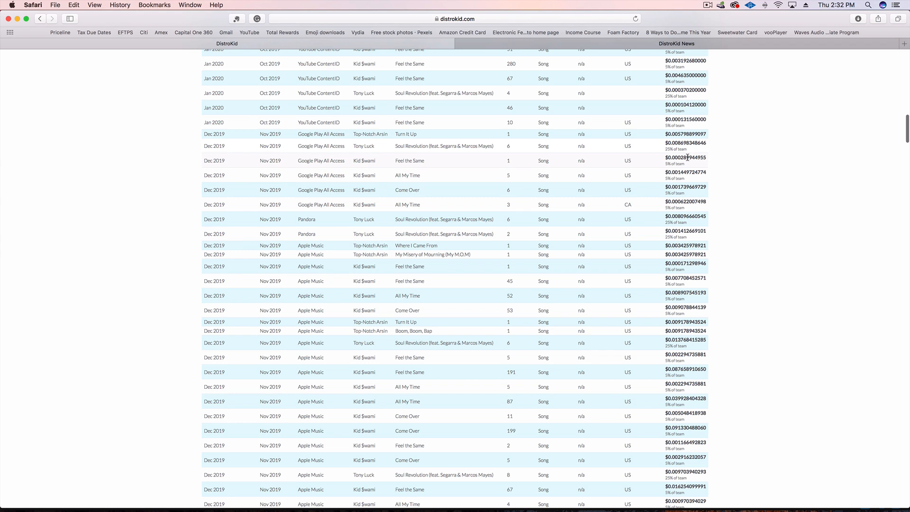
scroll(688, 158, up, 15)
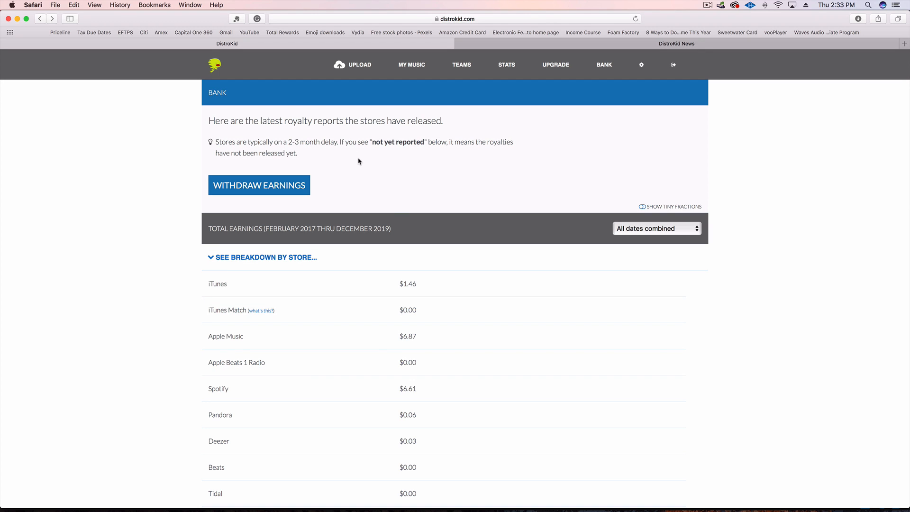
Open the upgrade plans and compare the prices and features of Musician, Musician Plus and Label
click(556, 65)
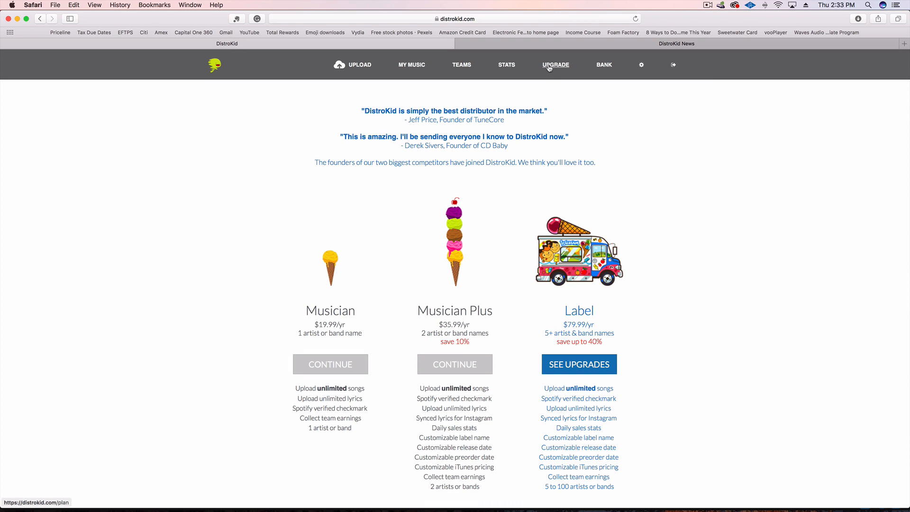
click(549, 67)
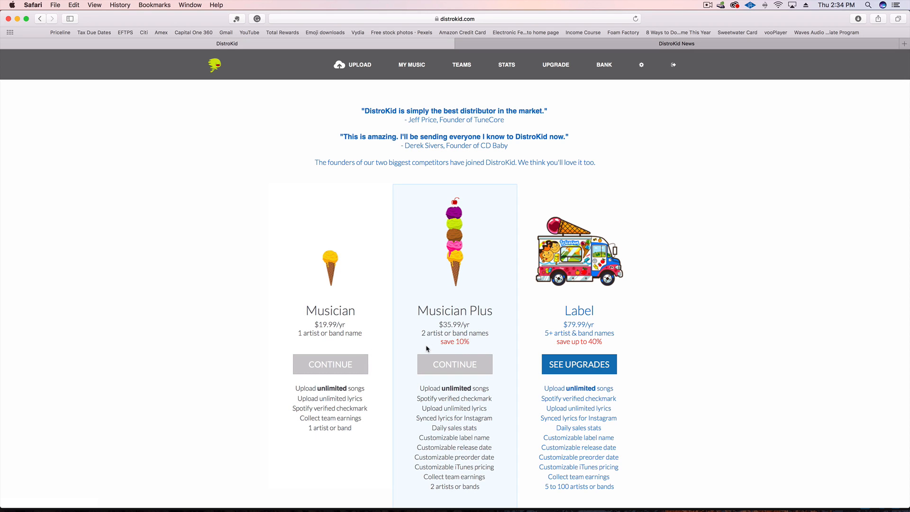
scroll(497, 392, down, 2)
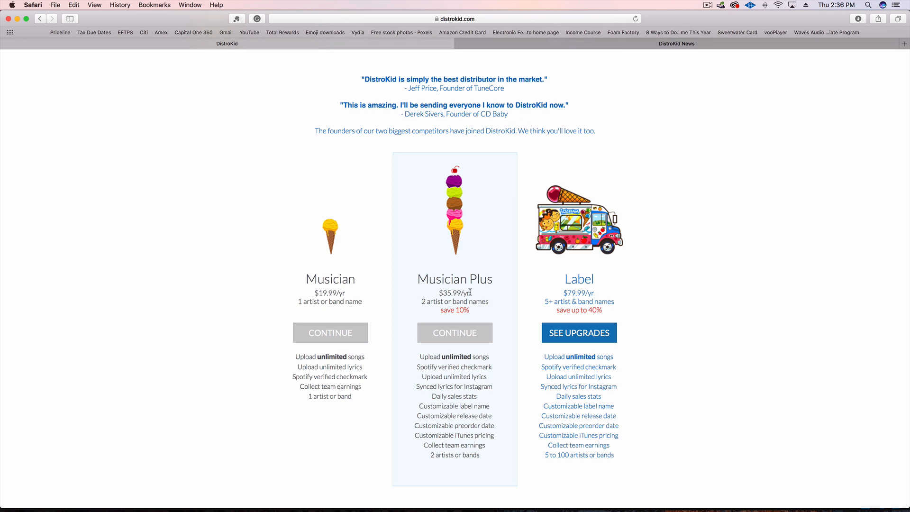
Switch to the DistroKid News page, check its web address, and browse the posts on synced lyrics and the Marcel Generator
click(553, 44)
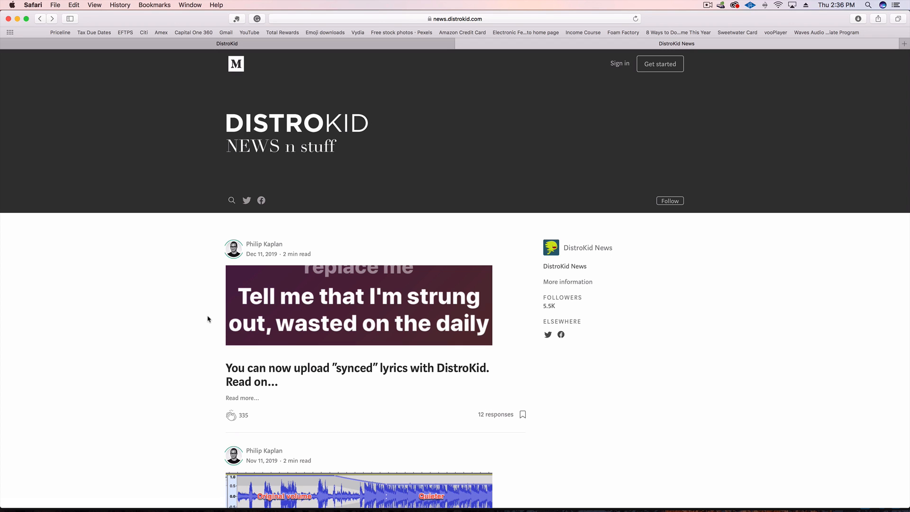
click(354, 19)
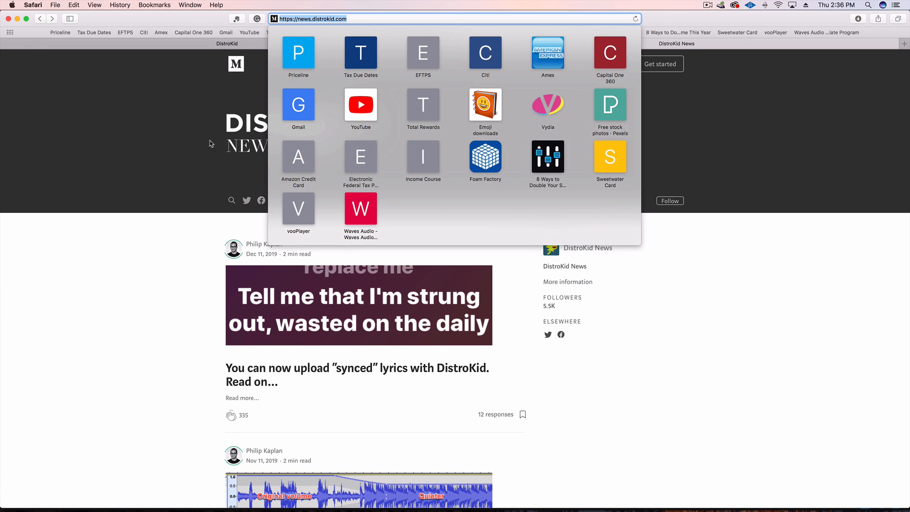
click(191, 167)
scroll(192, 170, down, 2)
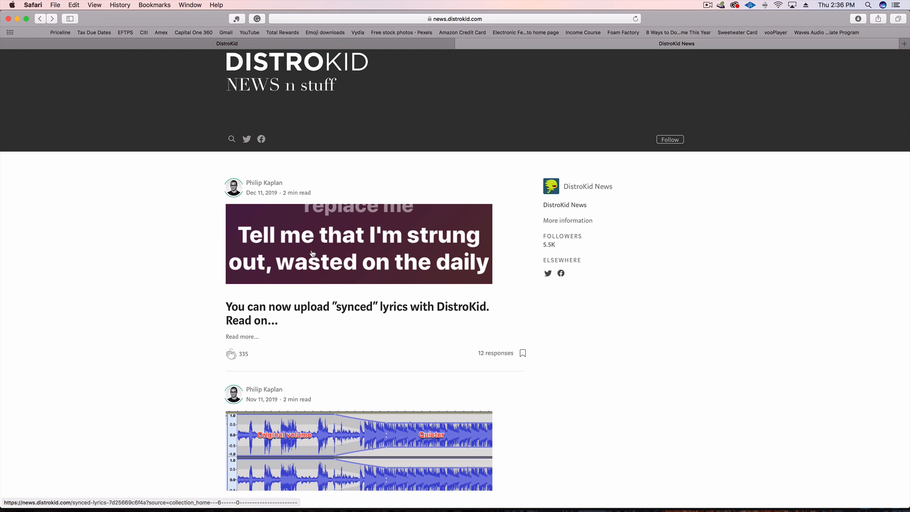
scroll(312, 254, down, 5)
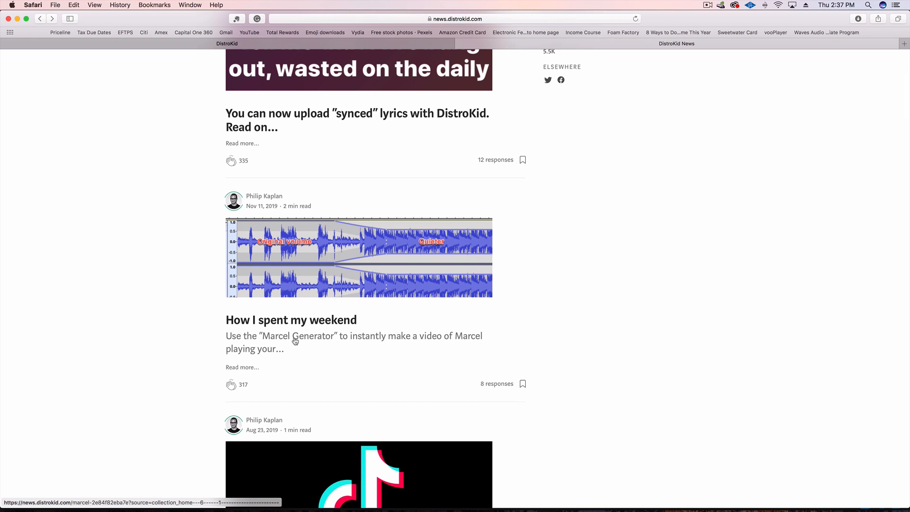
scroll(298, 340, down, 1)
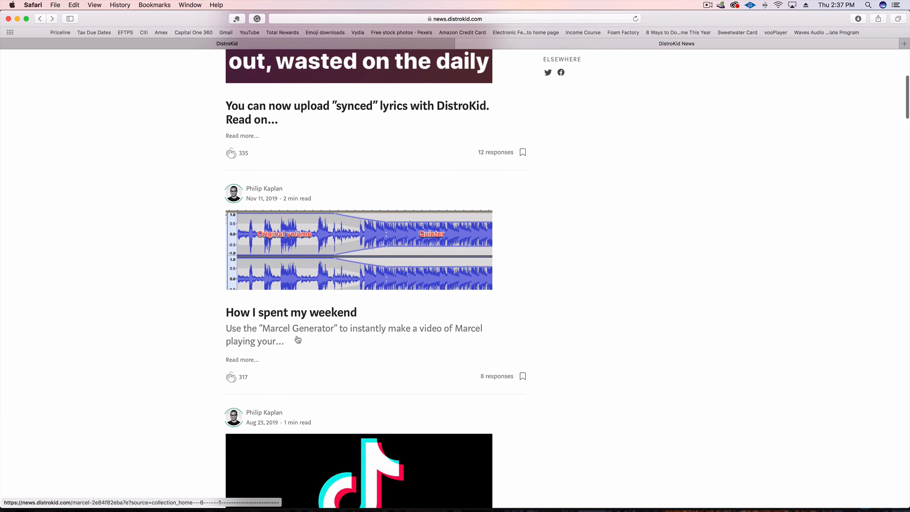
Browse the older DistroKid News posts on TikTok, Apple Music for Artists, HyperFollow and credits, and check the page's web address
scroll(329, 294, down, 4)
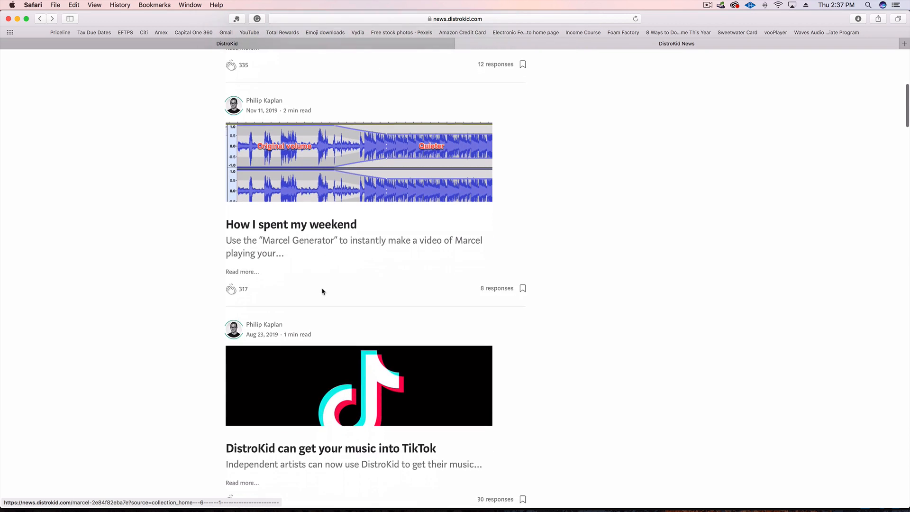
scroll(199, 359, down, 6)
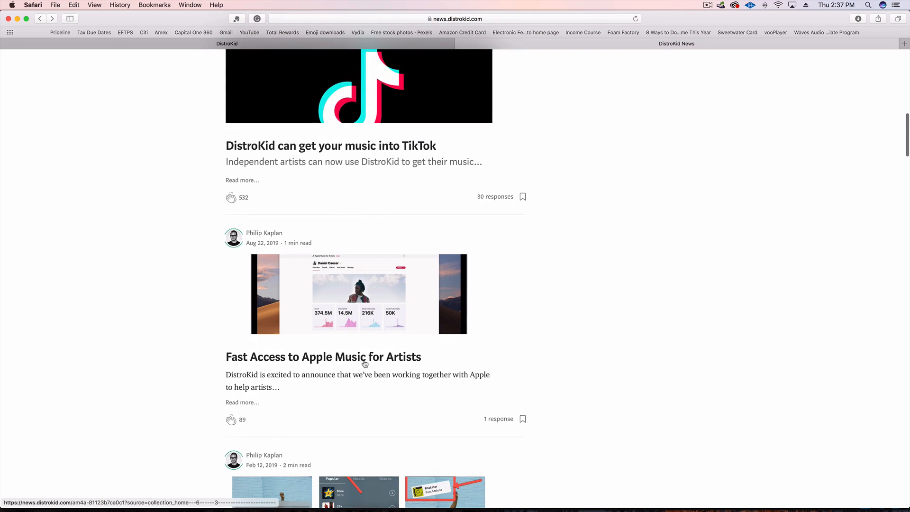
scroll(363, 363, down, 15)
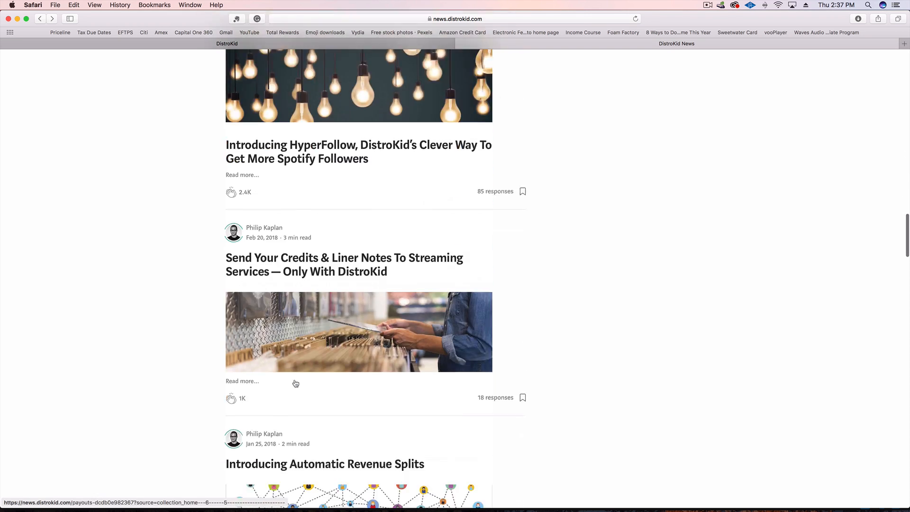
scroll(295, 384, up, 20)
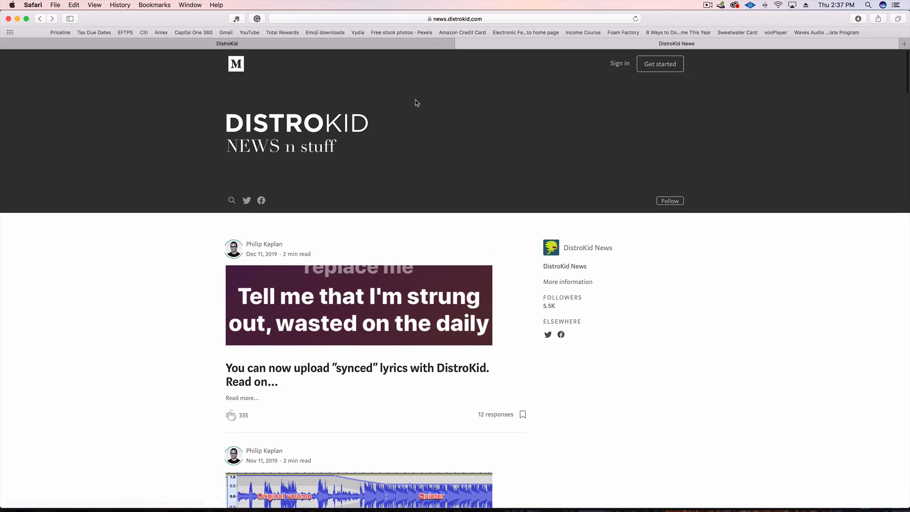
key(super+l)
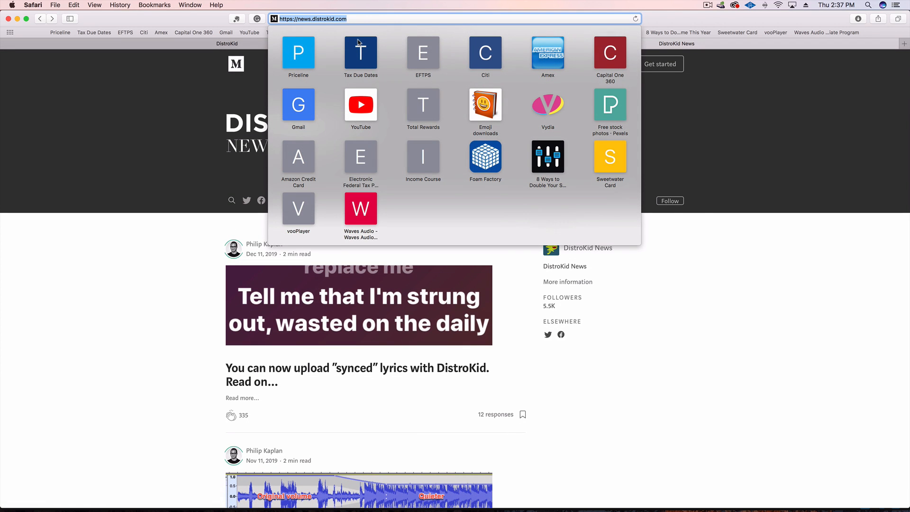
key(Escape)
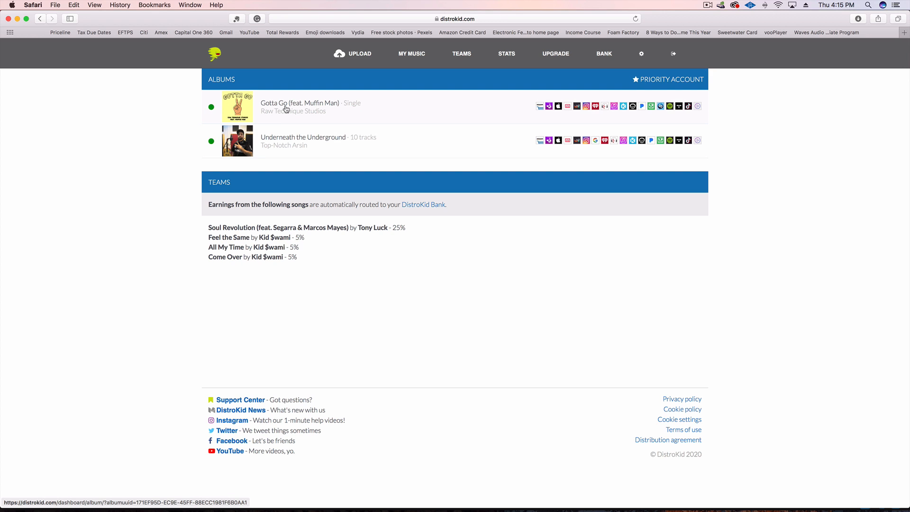
Open the Gotta Go (feat. Muffin Man) single, review its release details, and open the option to add it to more stores
click(316, 109)
scroll(400, 179, down, 7)
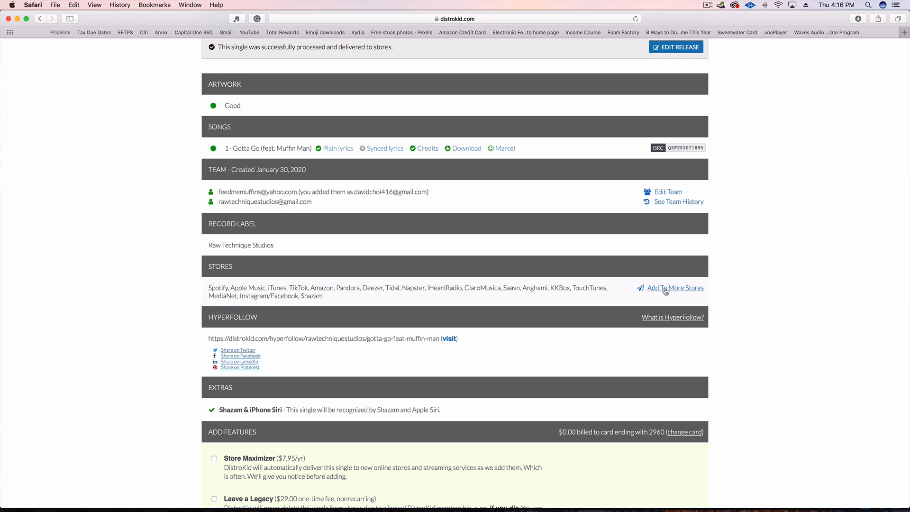
click(666, 291)
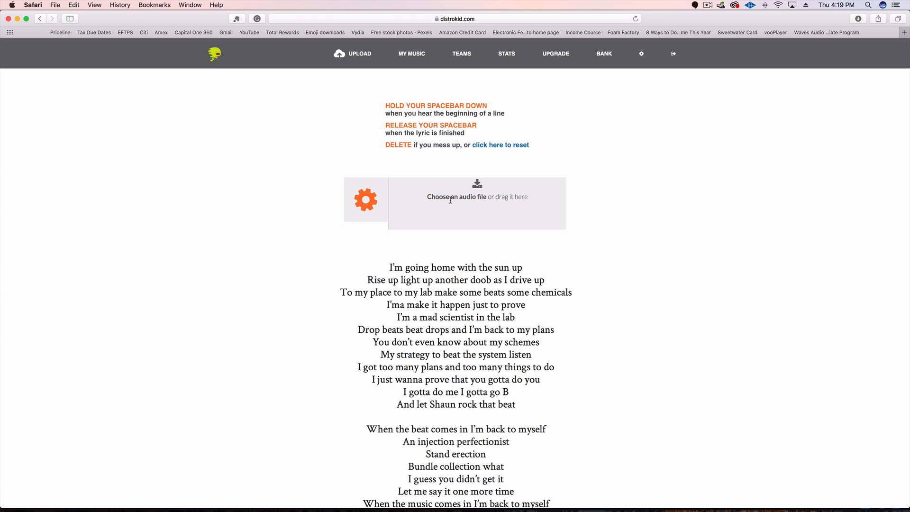
Switch to Chrome, play the song in the synced lyrics editor, time every lyric line to the audio, and save the synced lyrics
click(134, 491)
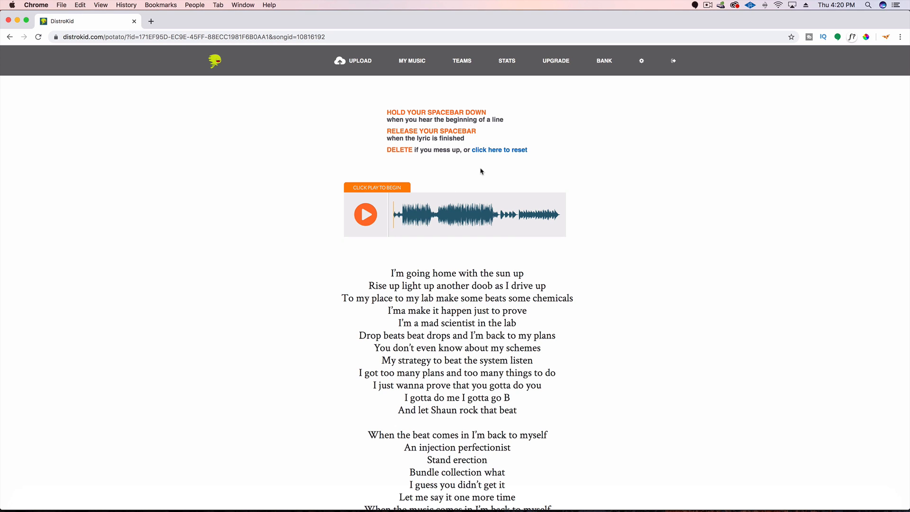
click(365, 215)
key(space)
key(space)
key(space)
key(space)
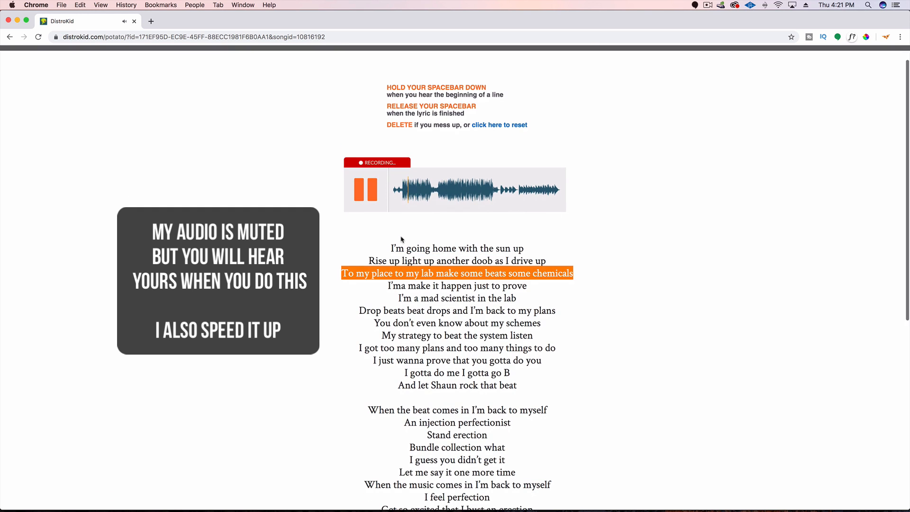
key(space)
key(space)
key(space)
key(space)
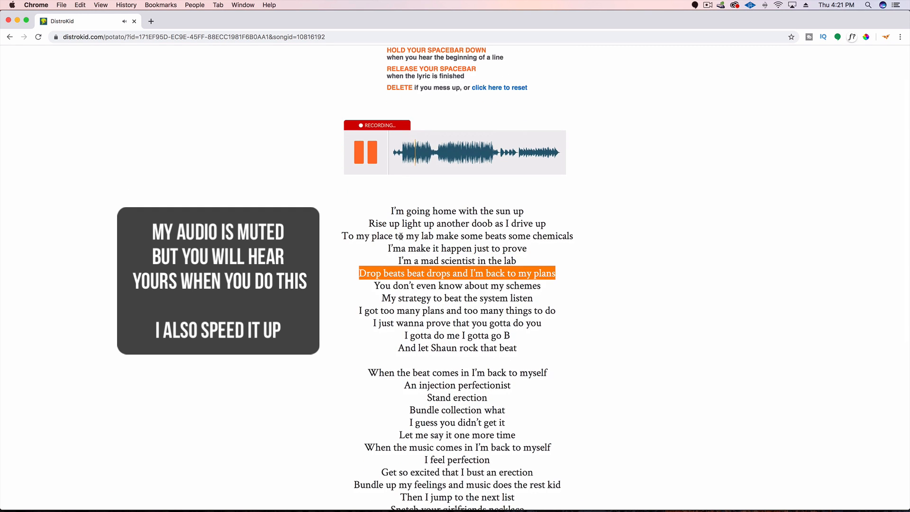
key(space)
key(space)
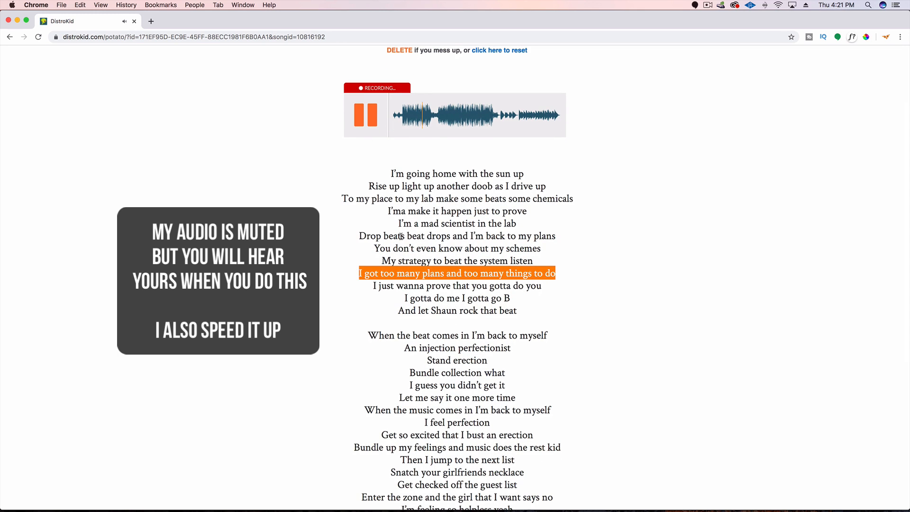
key(space)
key(space)
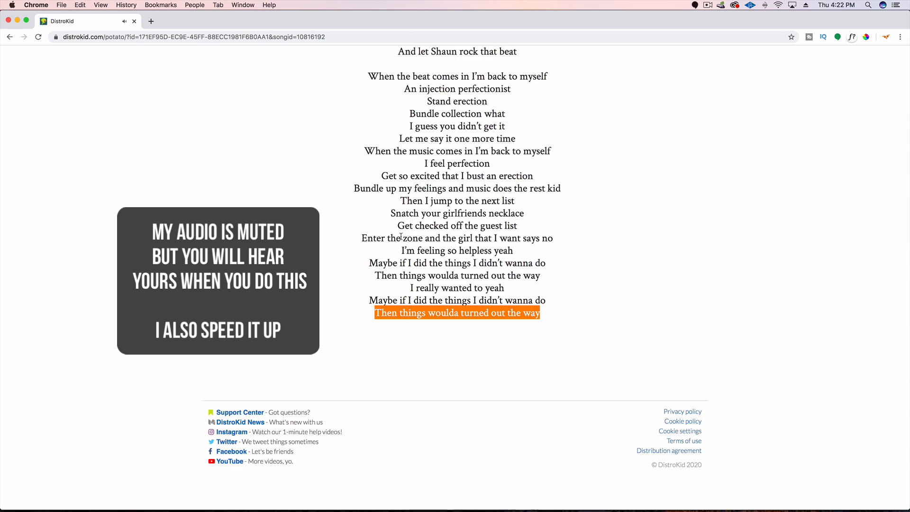
key(space)
click(463, 348)
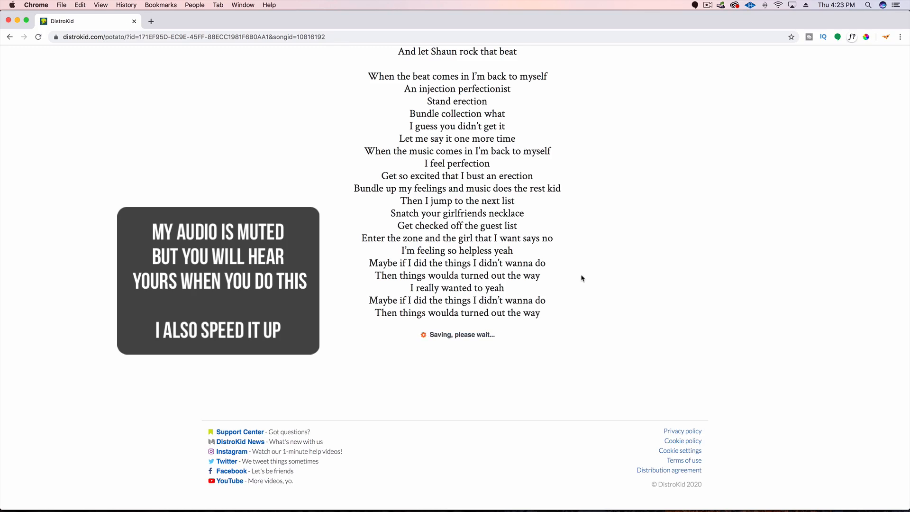